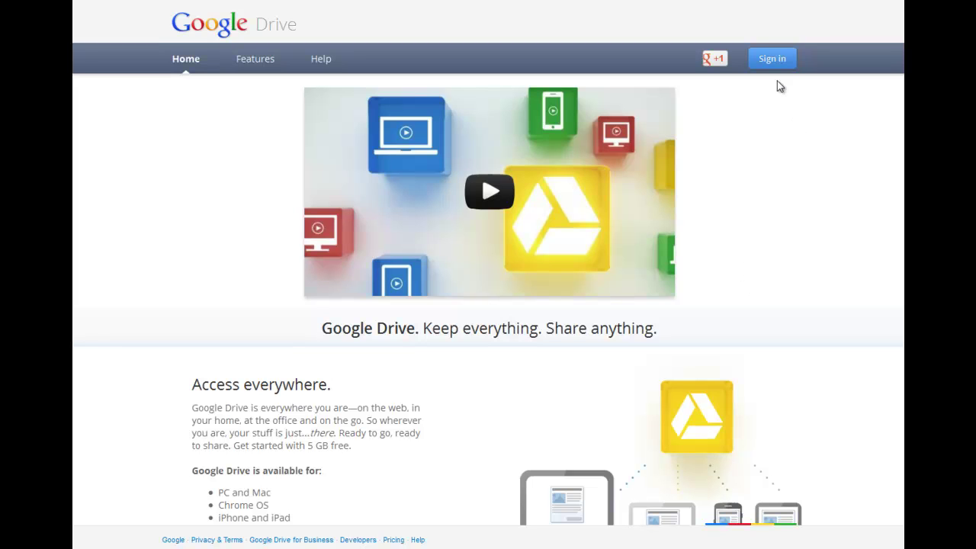
# Sign in to Google Drive with the university email address and password
pyautogui.click(773, 61)
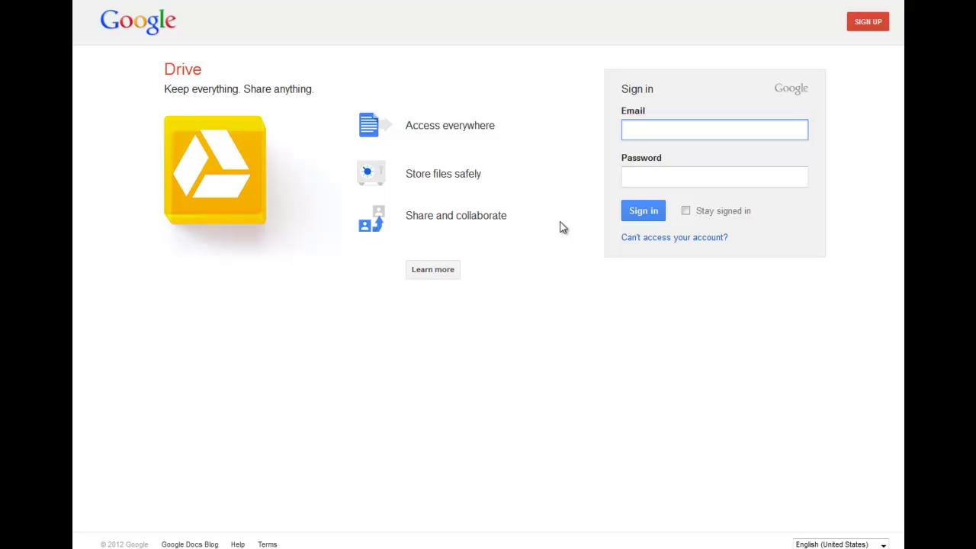
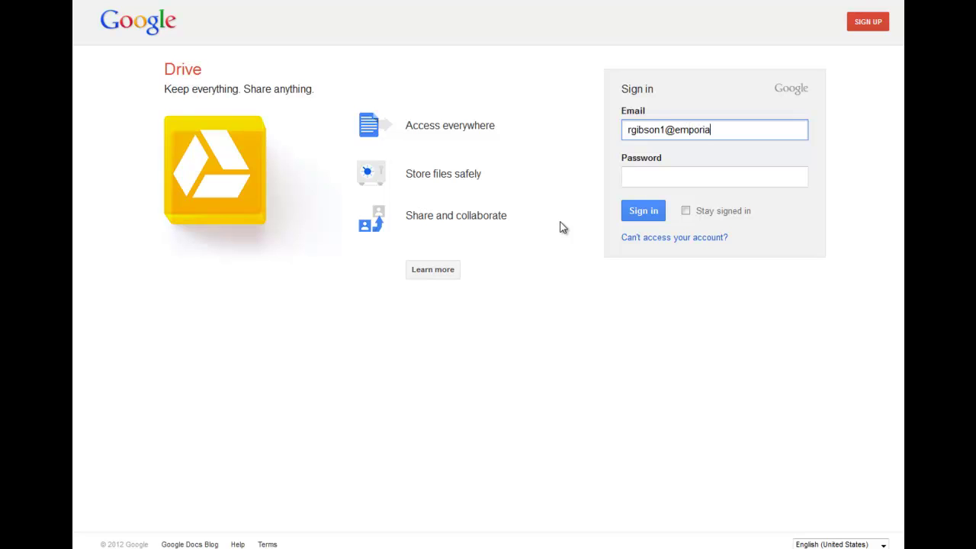
pyautogui.press('Tab')
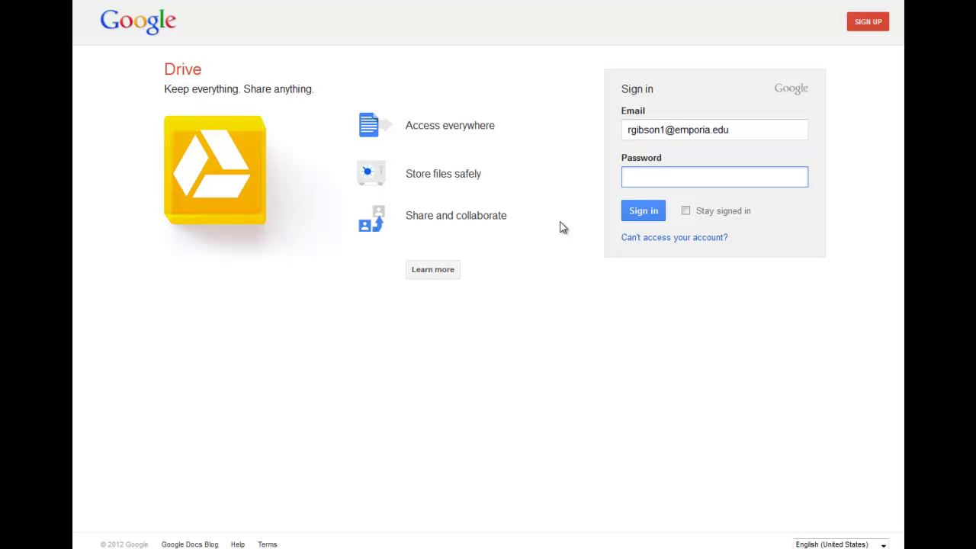
pyautogui.write('•••••••••••')
pyautogui.click(637, 215)
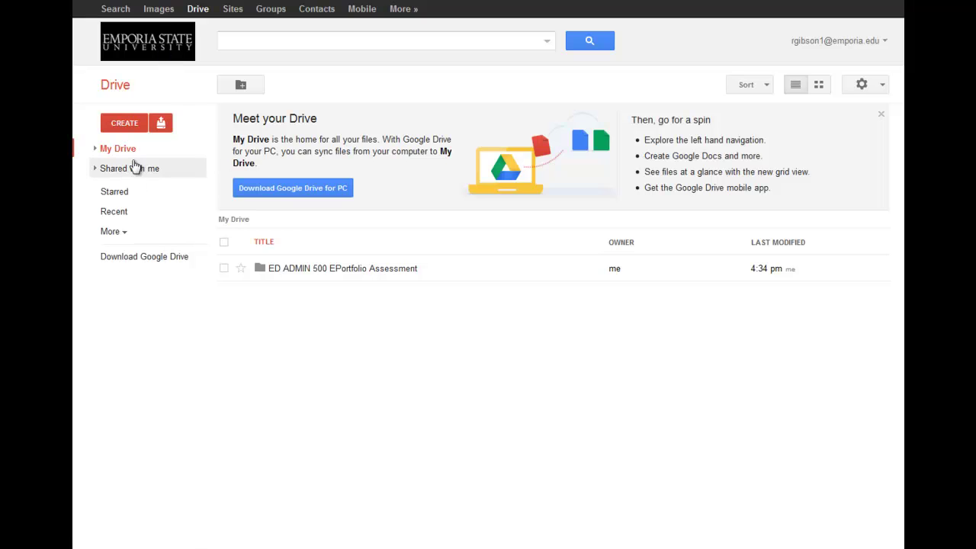
# Expand My Drive and open 'ED ADMIN 500 EPortfolio Assessment' to show Bill, Jane and John Student
pyautogui.click(96, 150)
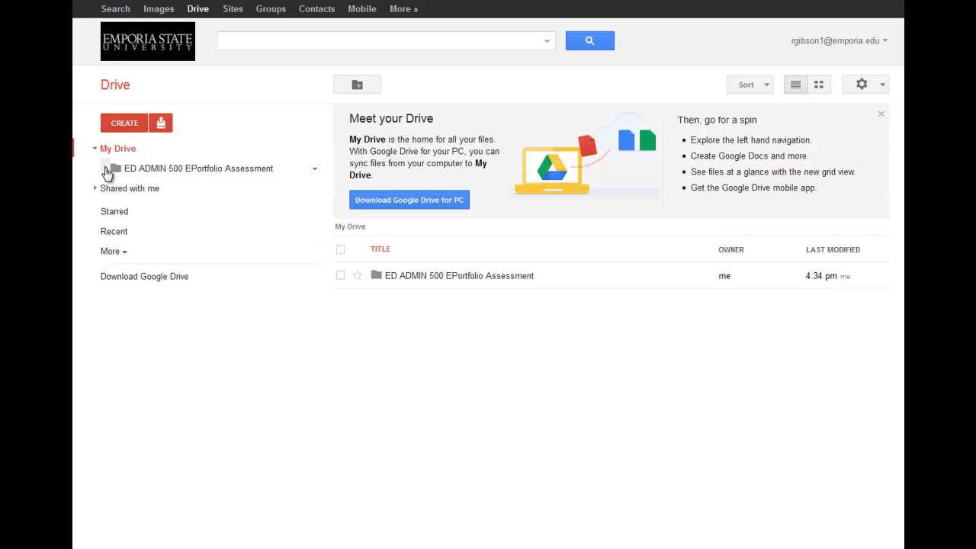
pyautogui.click(106, 169)
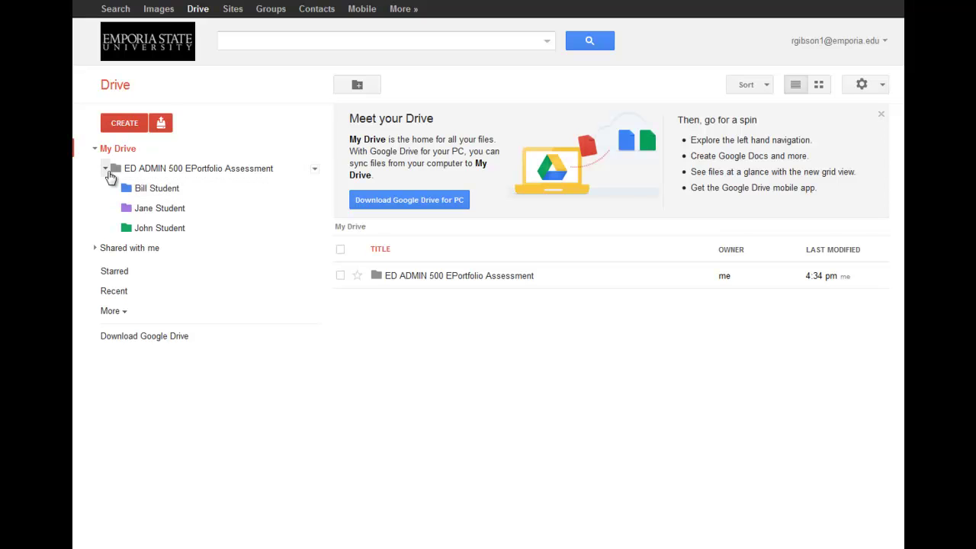
pyautogui.click(156, 169)
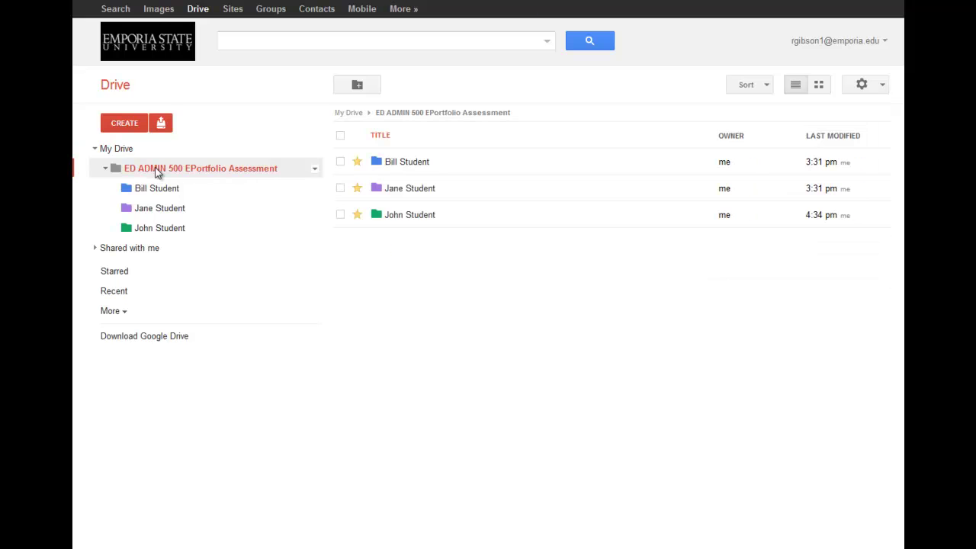
# Move the three student folders inside the assessment folder to the Trash
pyautogui.click(340, 162)
pyautogui.click(340, 189)
pyautogui.click(340, 214)
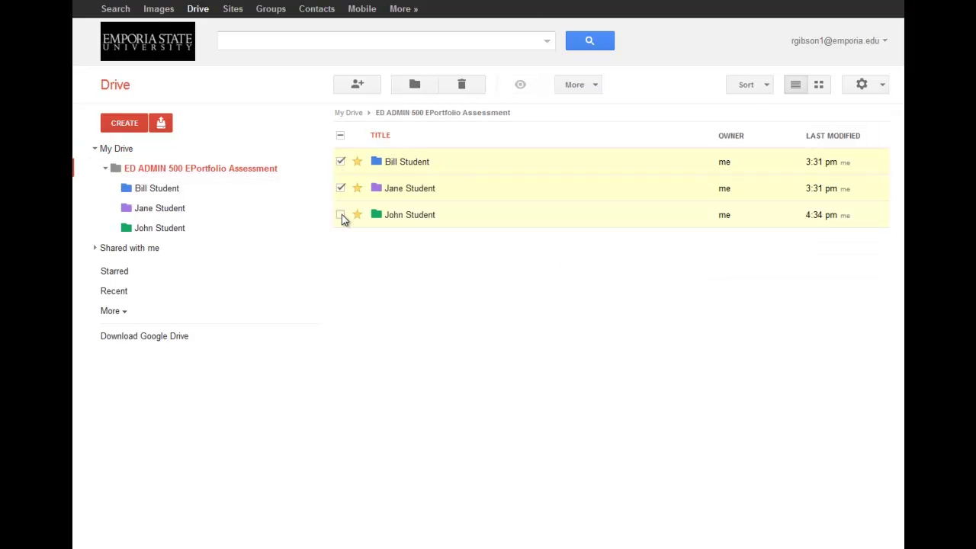
pyautogui.click(461, 84)
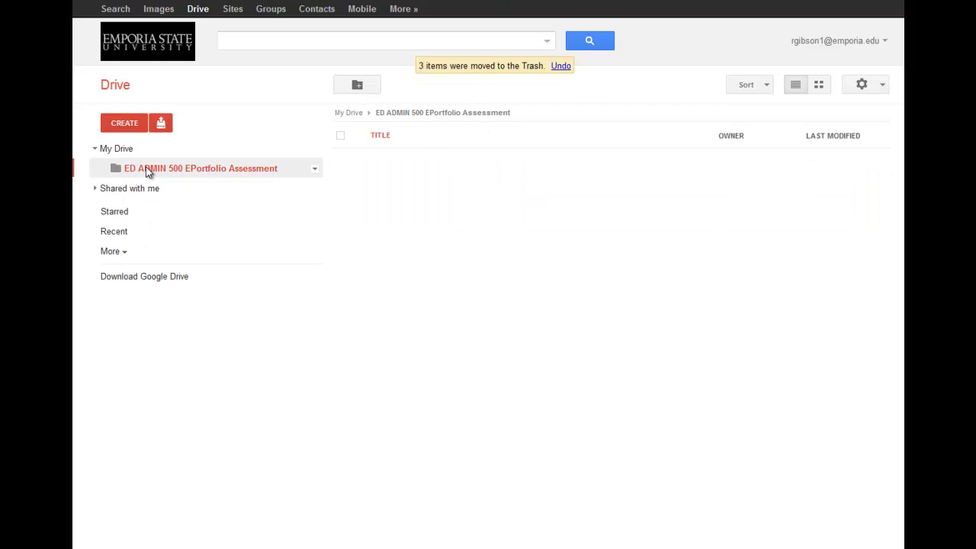
# Move the 'ED ADMIN 500 EPortfolio Assessment' folder in My Drive to the Trash
pyautogui.click(314, 170)
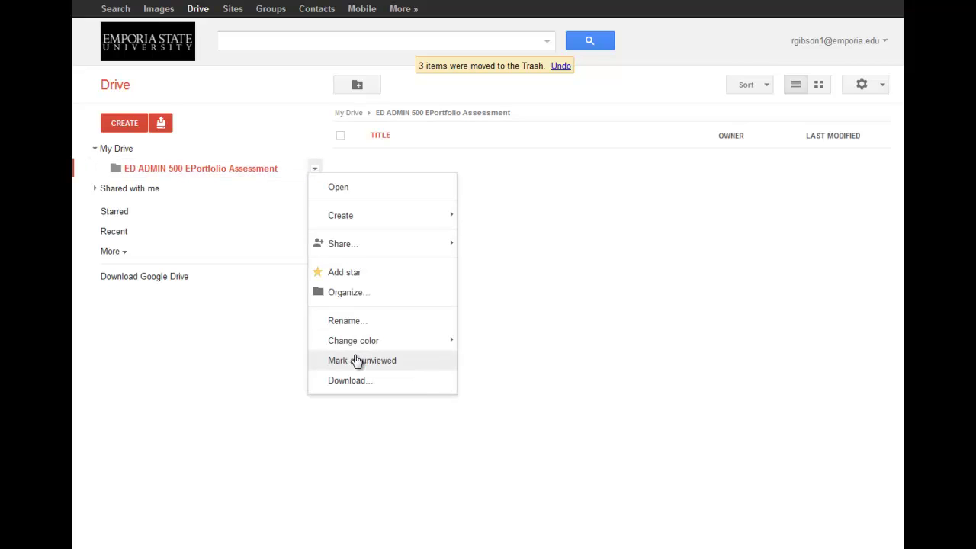
pyautogui.click(220, 323)
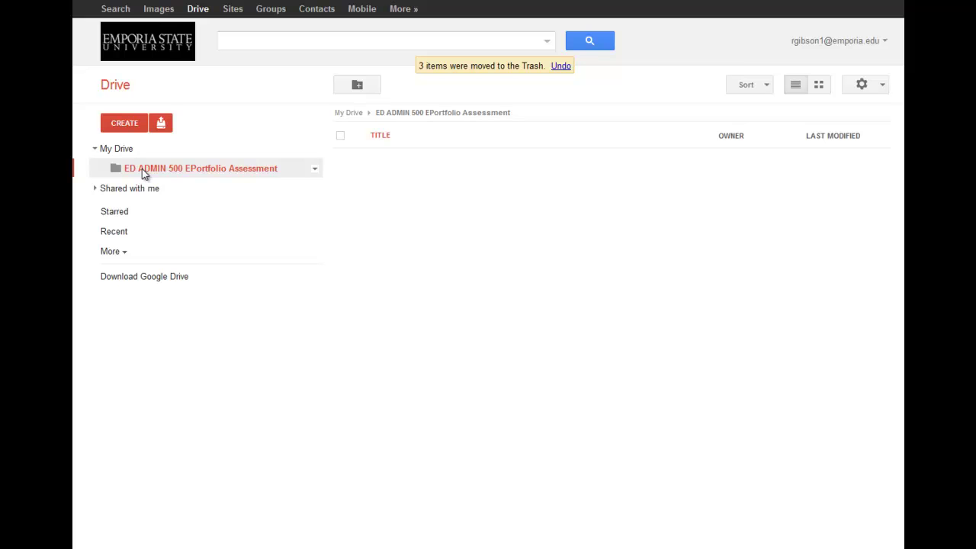
pyautogui.click(121, 149)
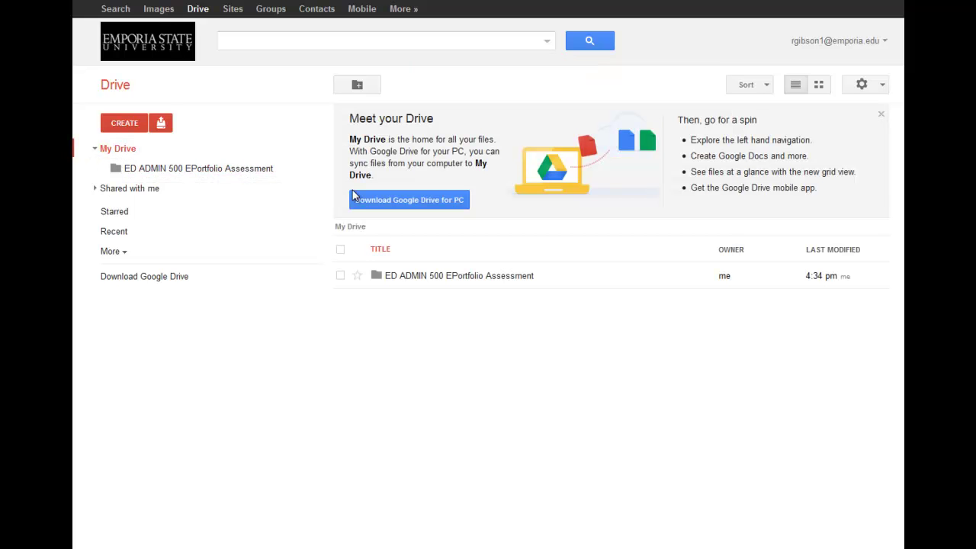
pyautogui.click(340, 275)
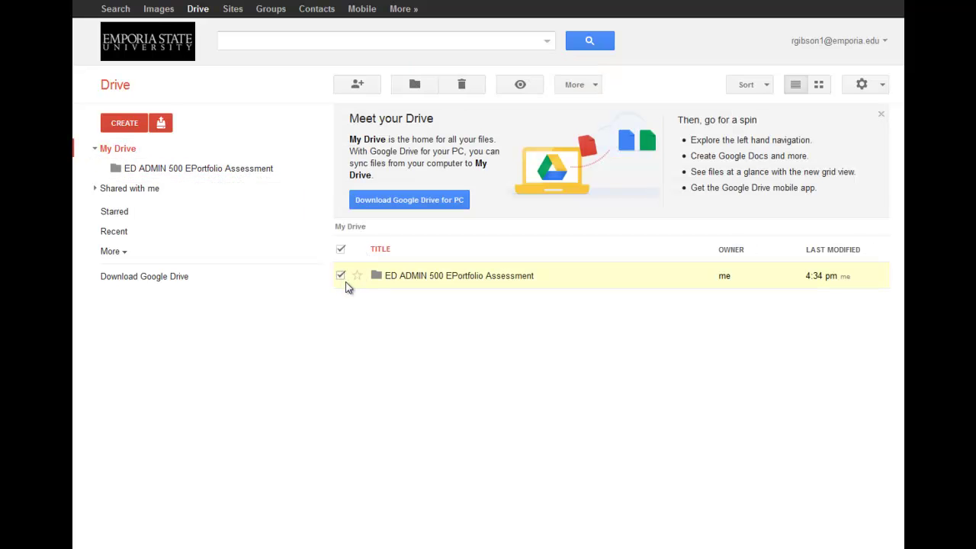
pyautogui.click(463, 85)
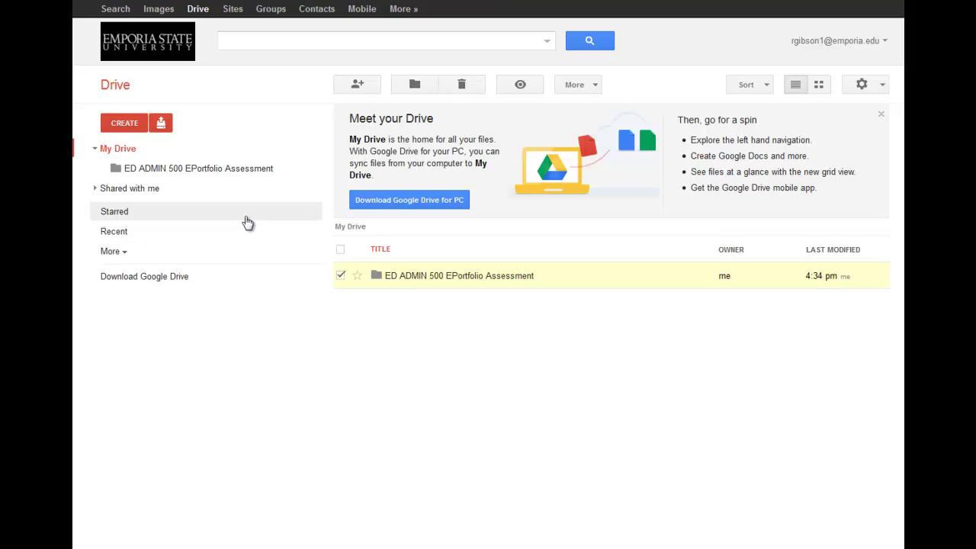
pyautogui.click(463, 89)
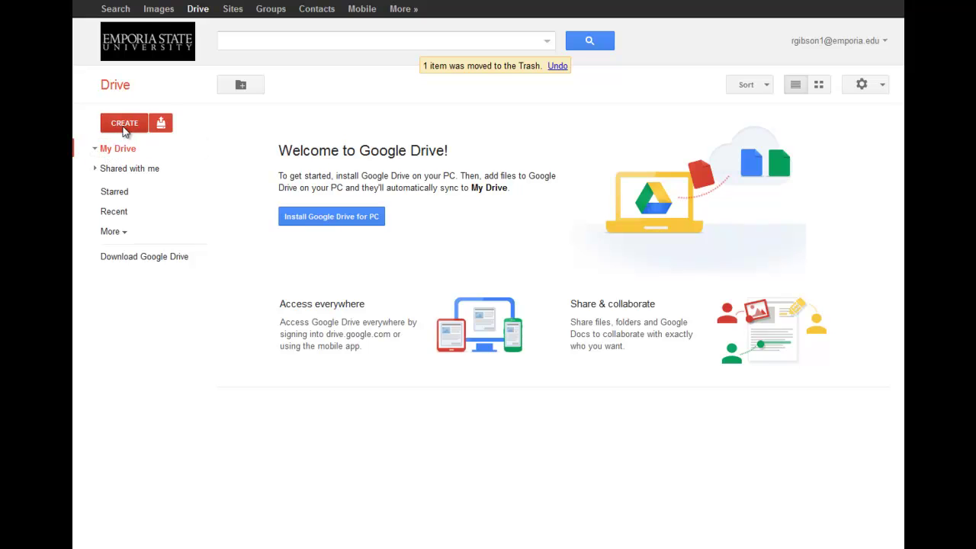
# Switch Google Drive temporarily to the old look
pyautogui.click(123, 126)
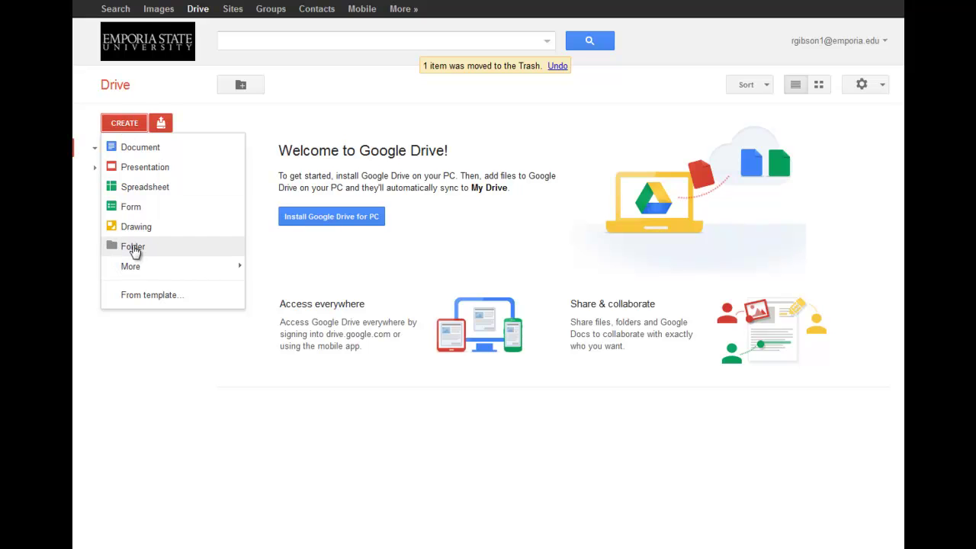
pyautogui.click(882, 90)
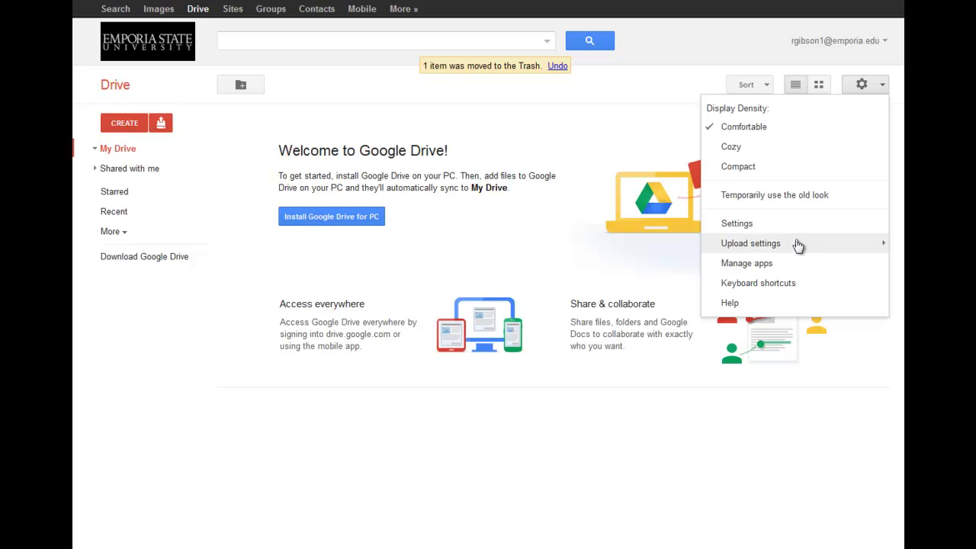
pyautogui.click(779, 195)
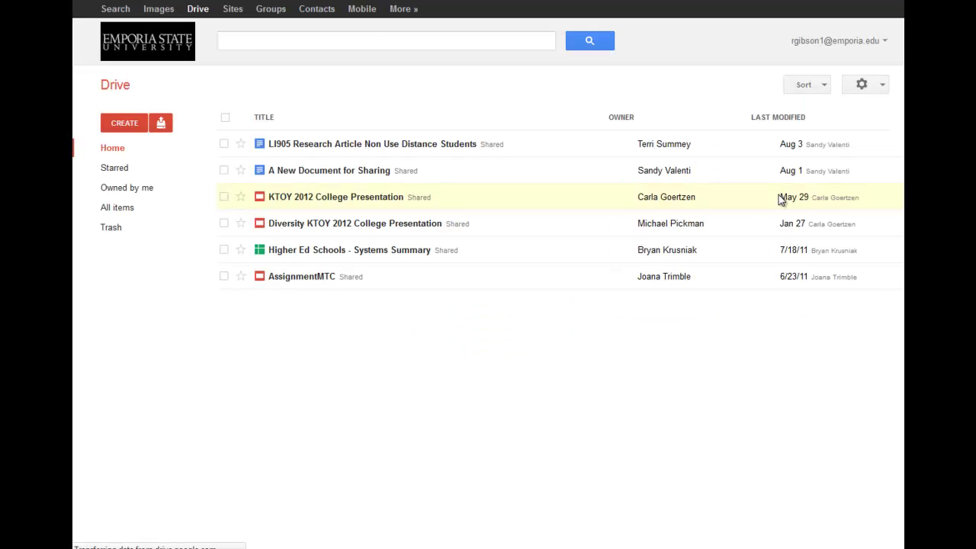
# Upgrade back to the new Drive look and show the Create menu with Folder
pyautogui.click(128, 125)
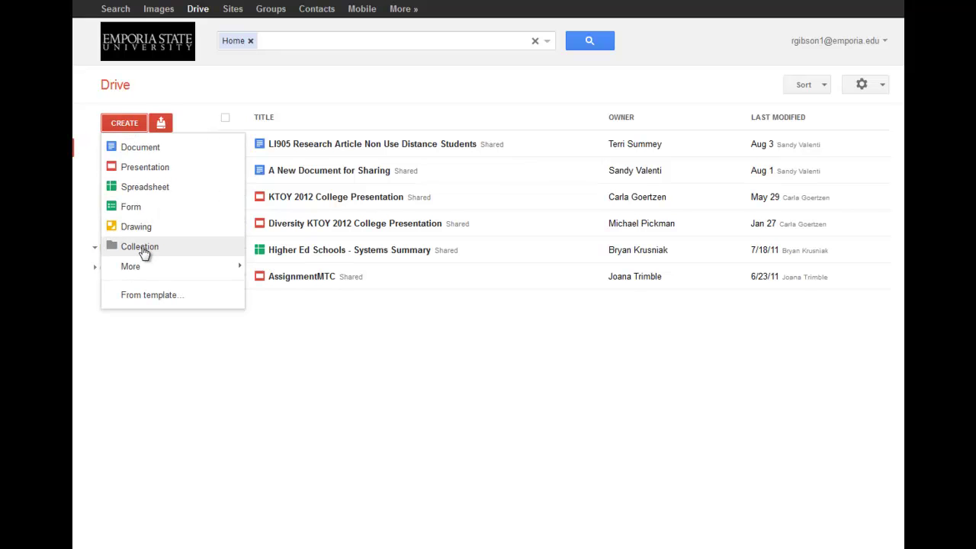
pyautogui.click(864, 84)
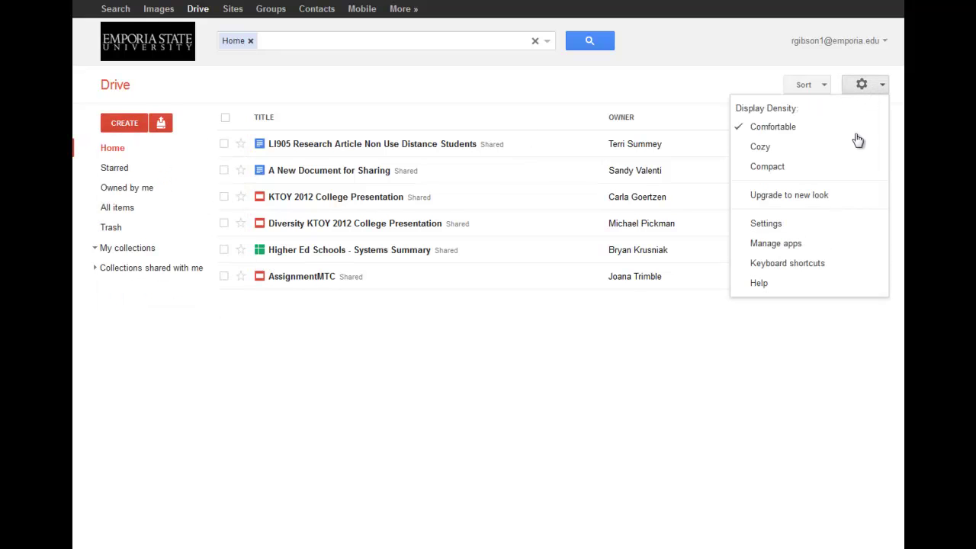
pyautogui.click(802, 198)
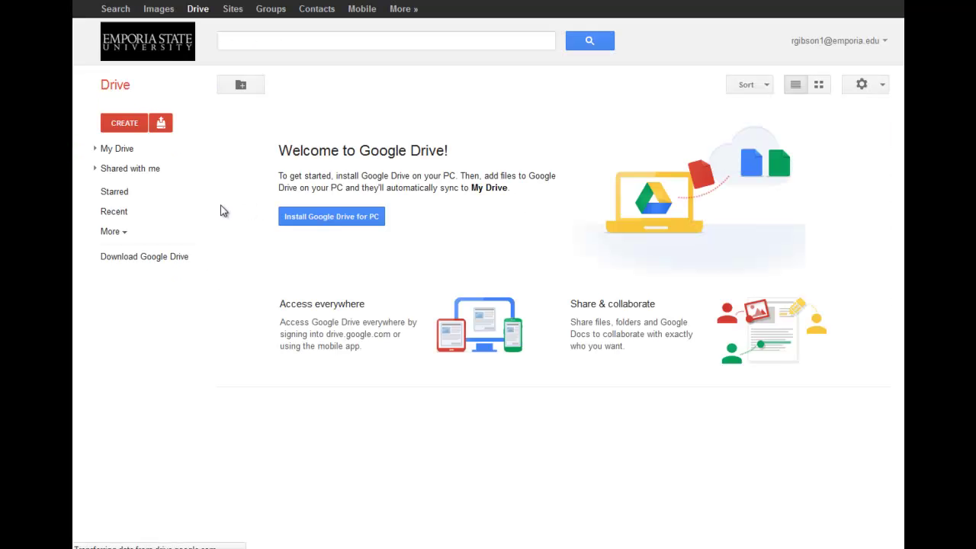
pyautogui.click(129, 128)
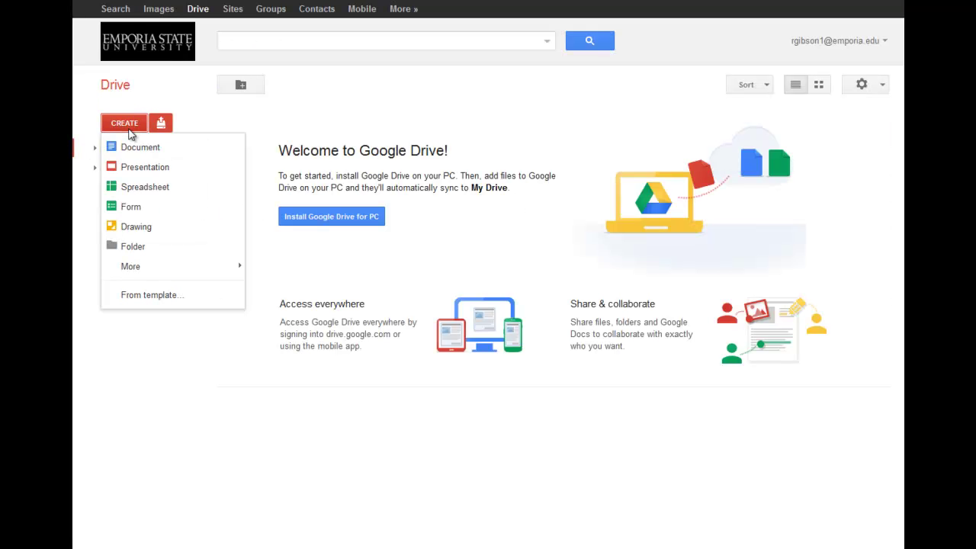
# Create a folder named 'EDADMIN 500 Portfolio' in My Drive
pyautogui.click(128, 247)
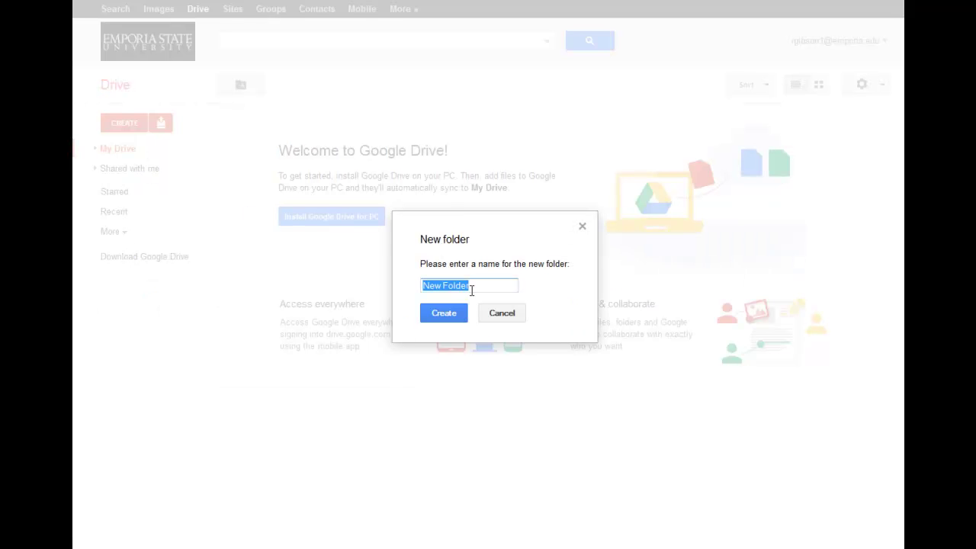
pyautogui.write('EDADMIN 500 Portfolio')
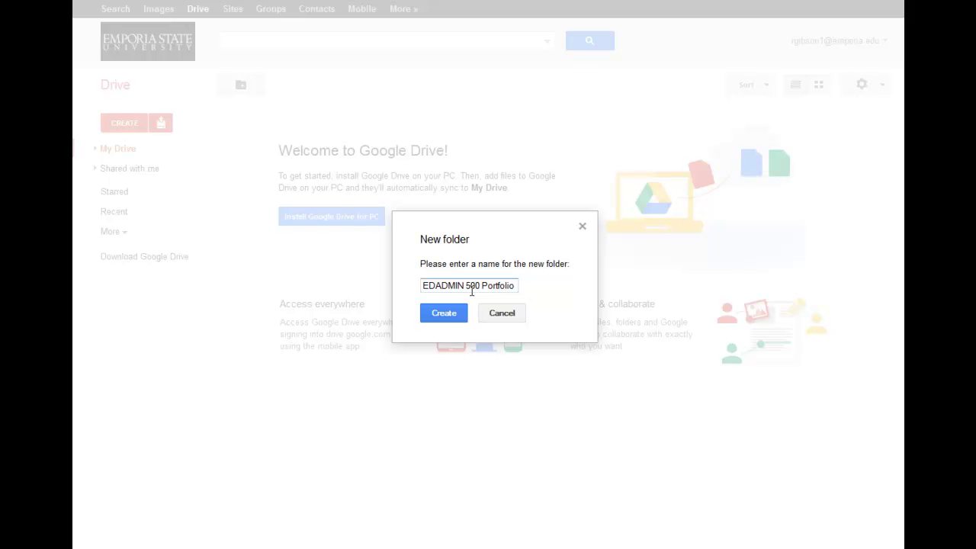
pyautogui.click(444, 313)
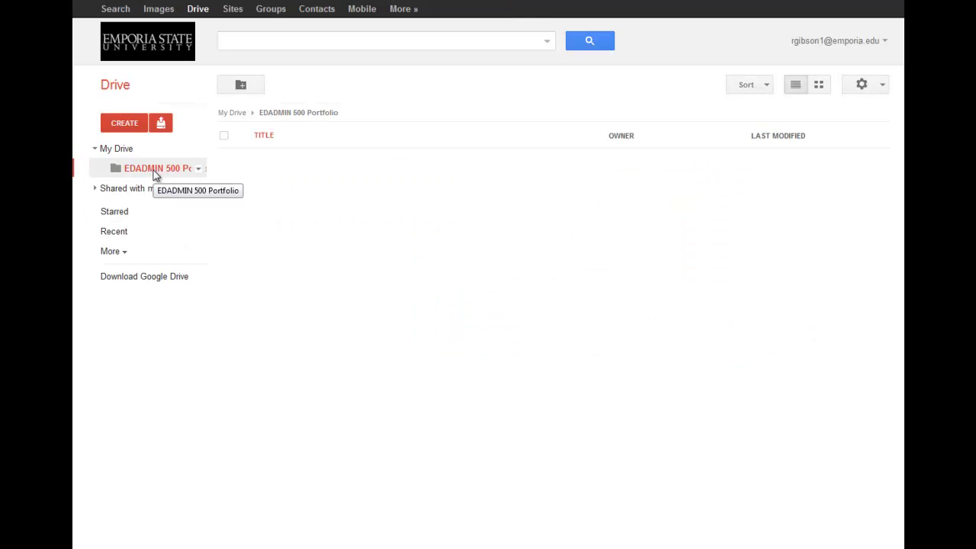
# Show the Create submenu for EDADMIN 500 Portfolio, listing Document and other item types
pyautogui.click(200, 170)
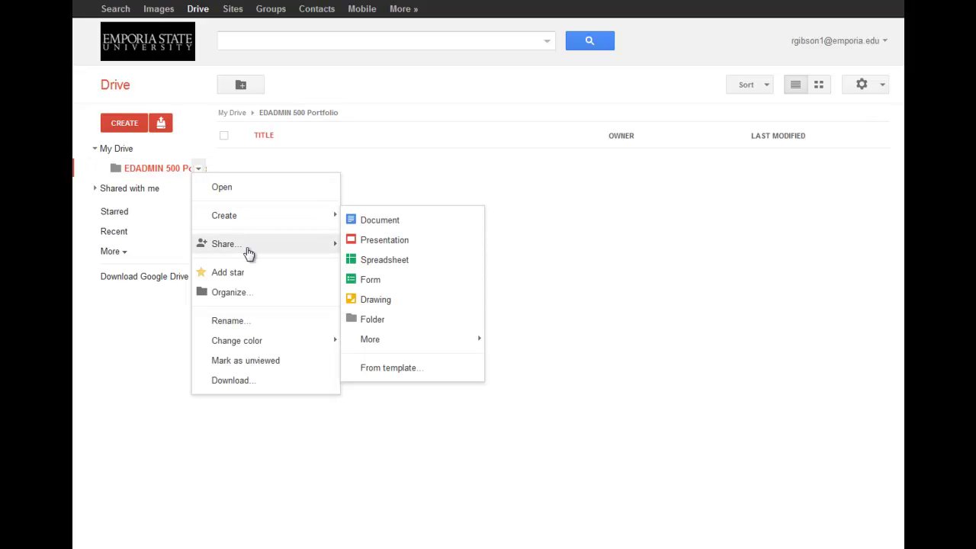
pyautogui.moveTo(229, 253)
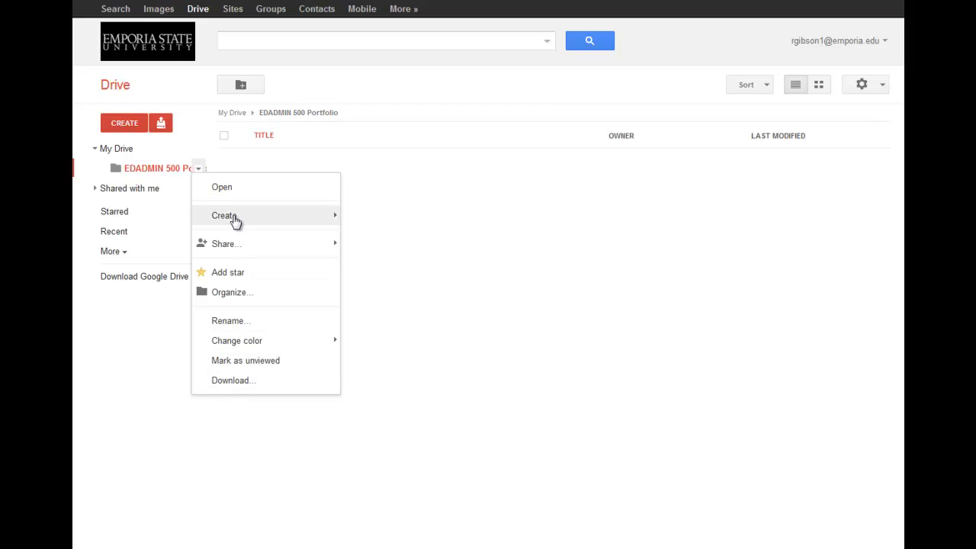
pyautogui.moveTo(235, 221)
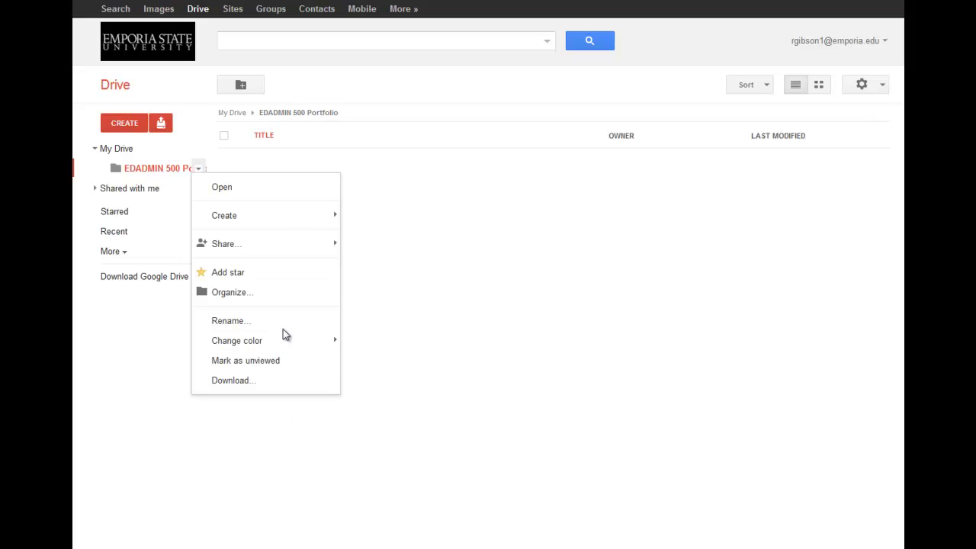
pyautogui.moveTo(285, 218)
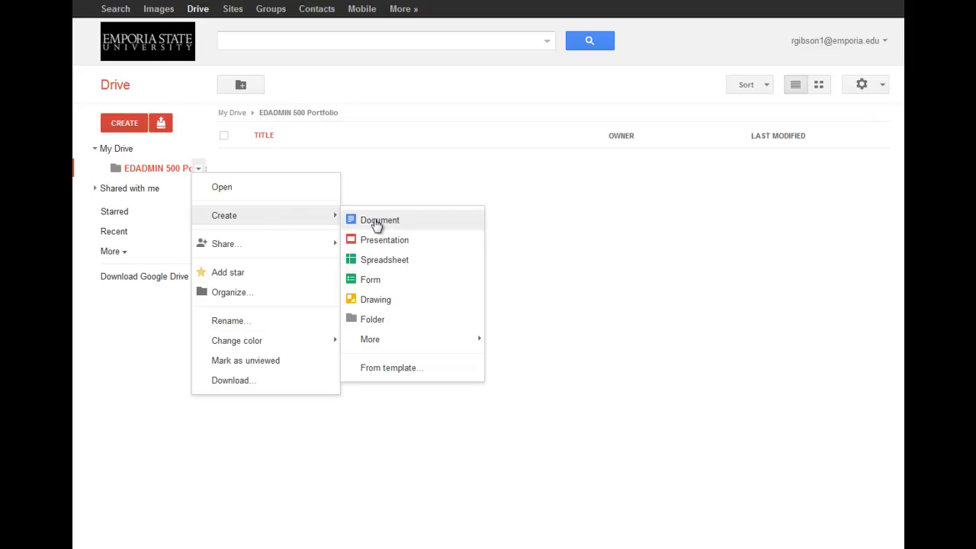
# Create subfolders 'Sally Student', 'Billy Student' and '1 John Student' inside EDADMIN 500 Portfolio
pyautogui.click(373, 320)
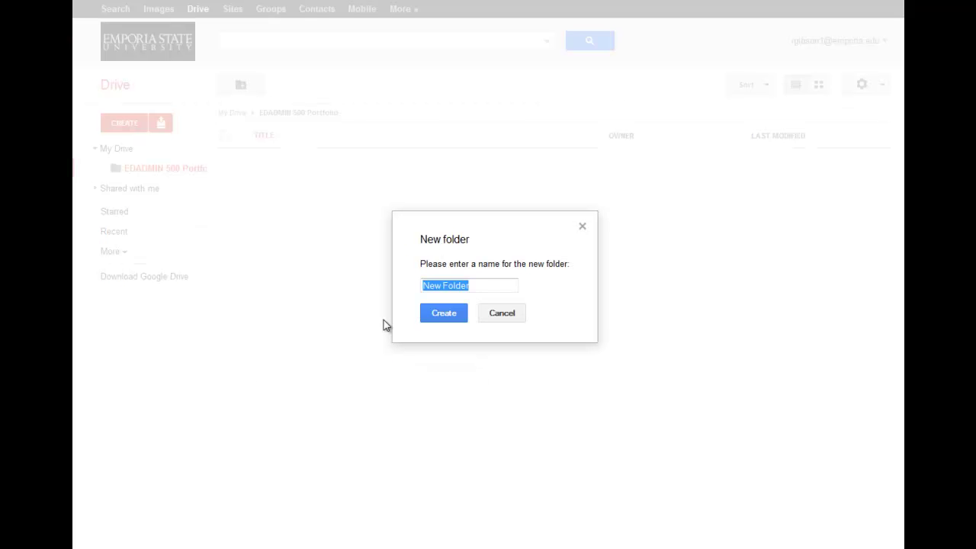
pyautogui.write('Sally')
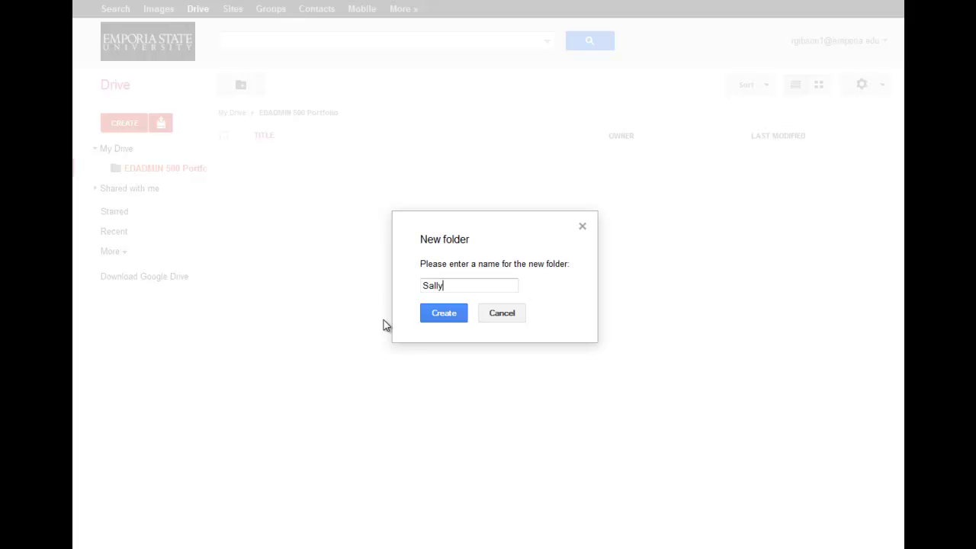
pyautogui.write(' Student')
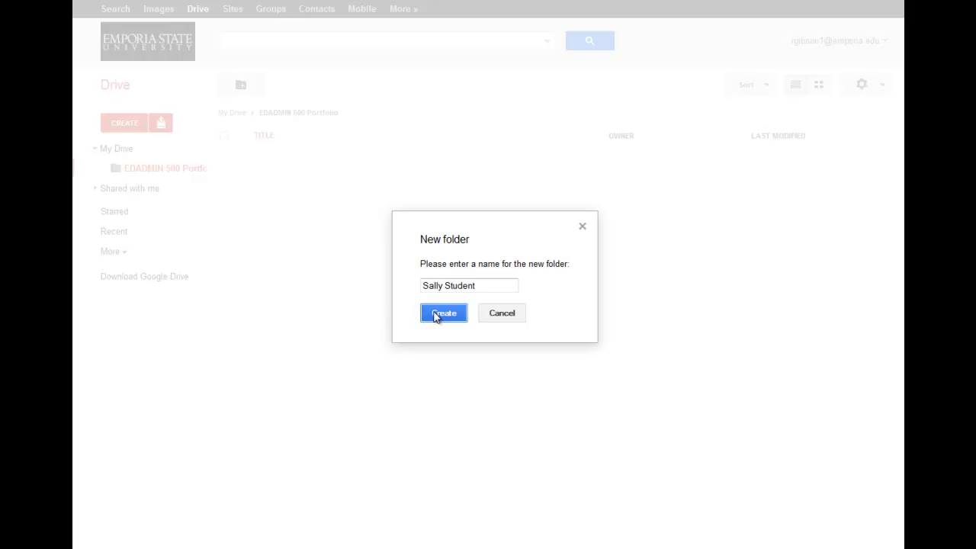
pyautogui.click(440, 313)
pyautogui.moveTo(161, 174)
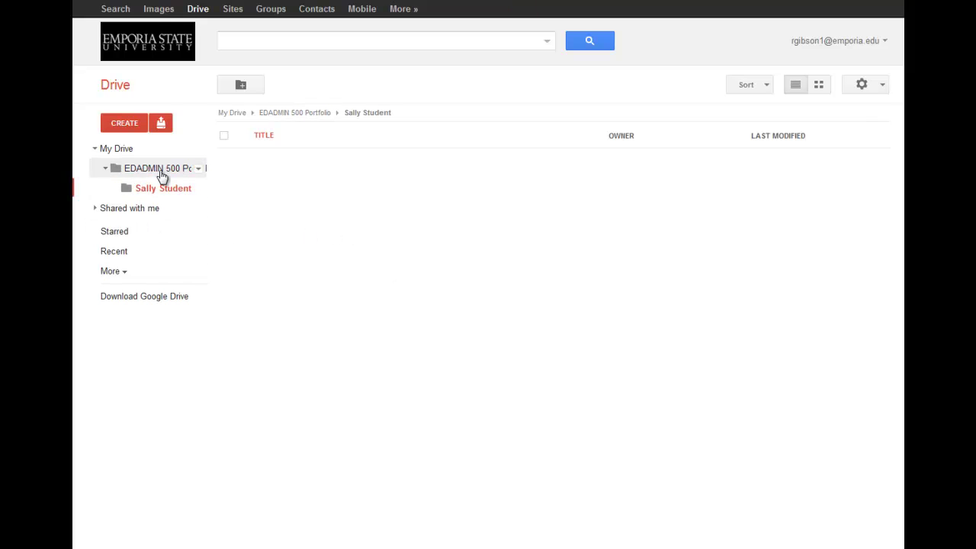
pyautogui.click(199, 169)
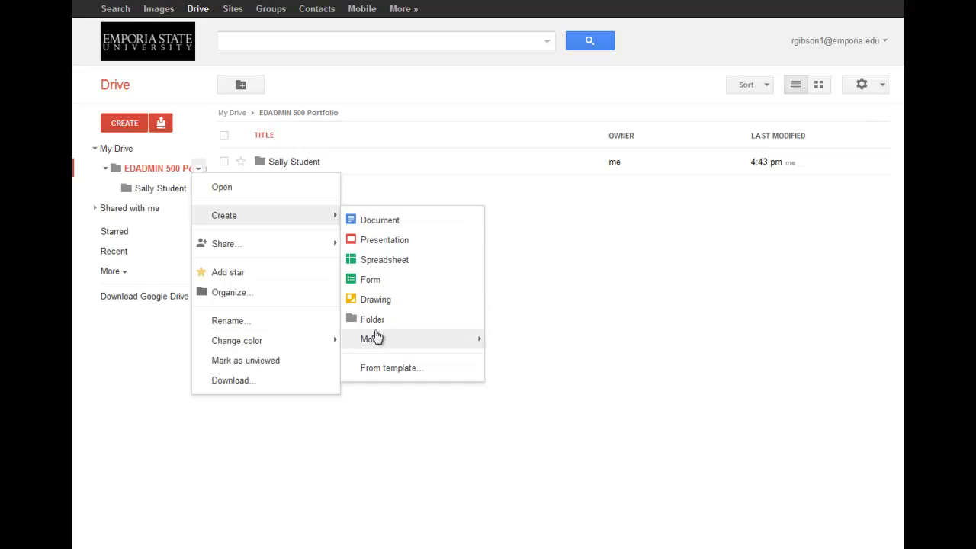
pyautogui.click(374, 321)
pyautogui.write('Billy Student')
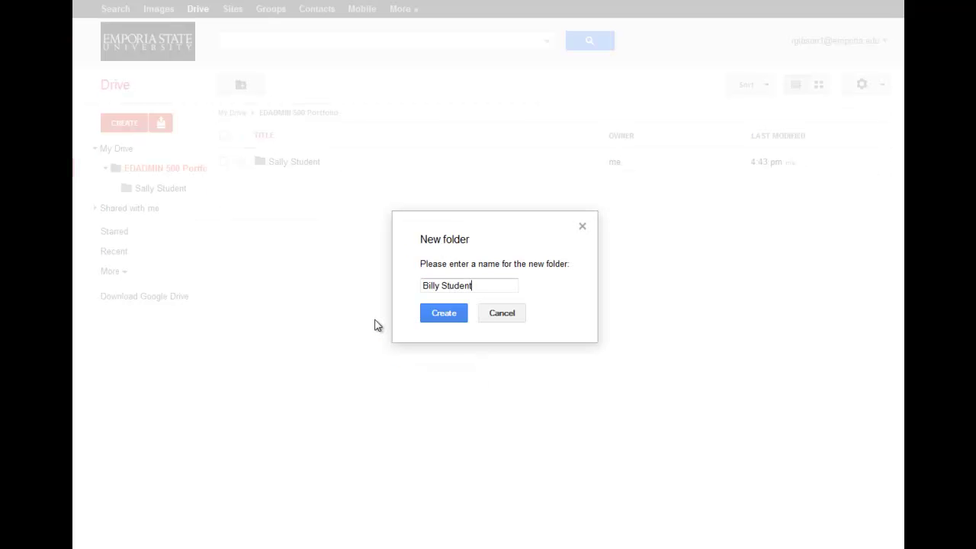
pyautogui.click(424, 319)
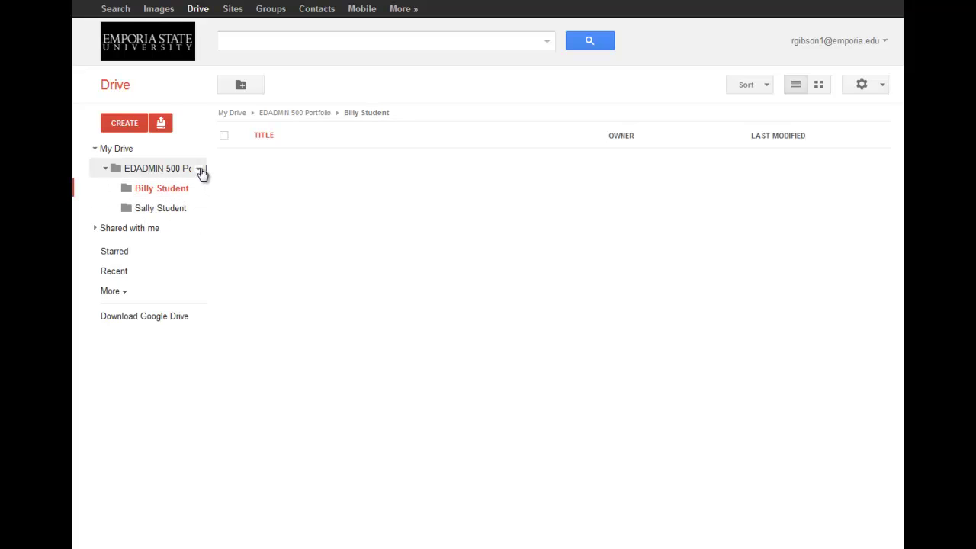
pyautogui.click(199, 169)
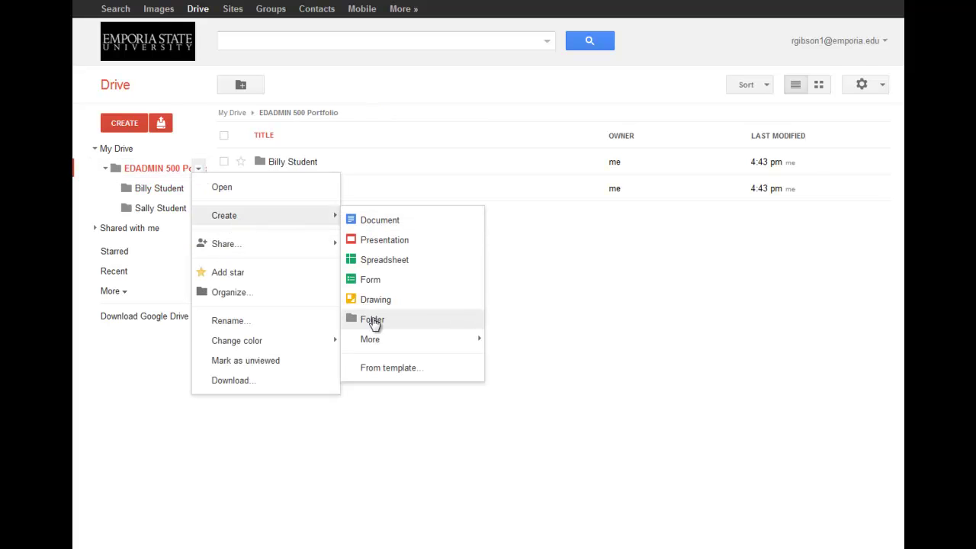
pyautogui.click(374, 320)
pyautogui.write('1')
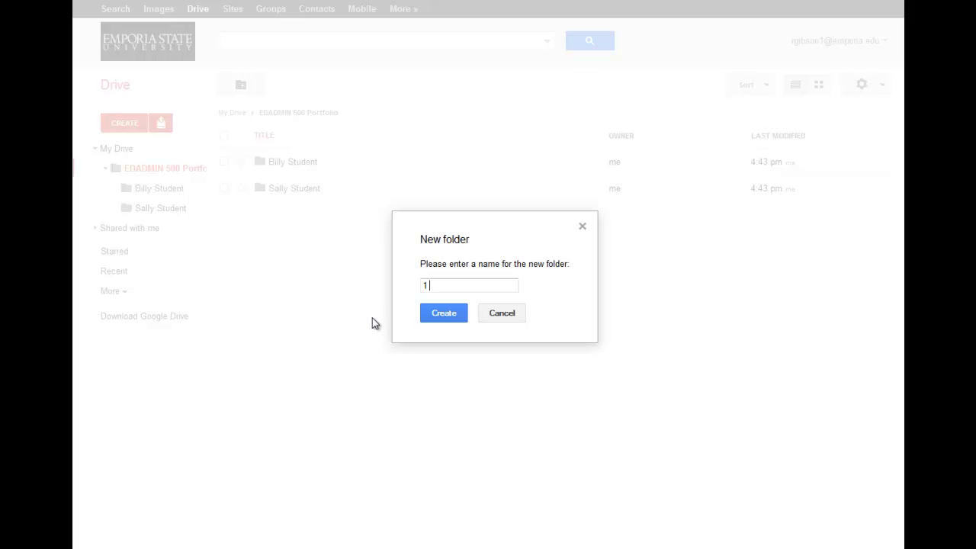
pyautogui.write(' John Student')
pyautogui.click(445, 315)
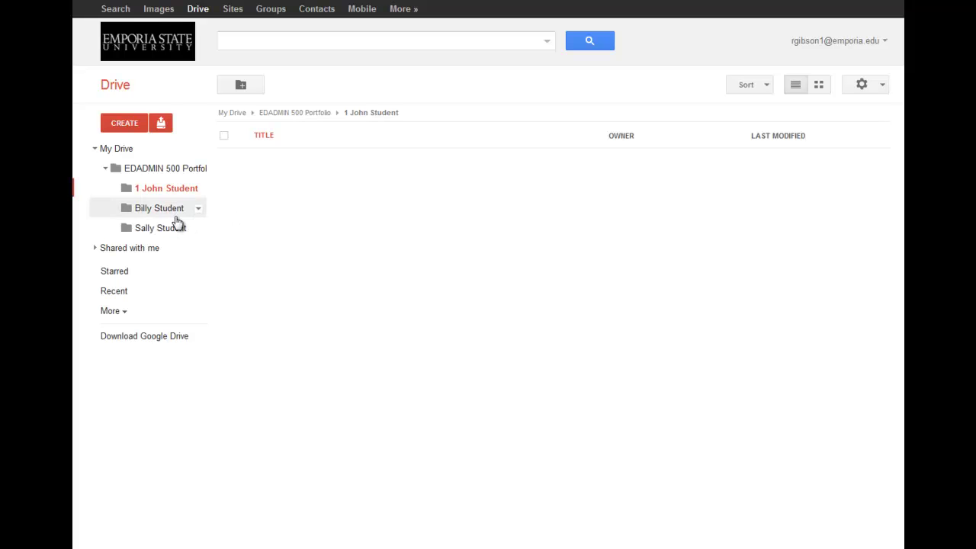
pyautogui.moveTo(145, 234); pyautogui.dragTo(148, 212)
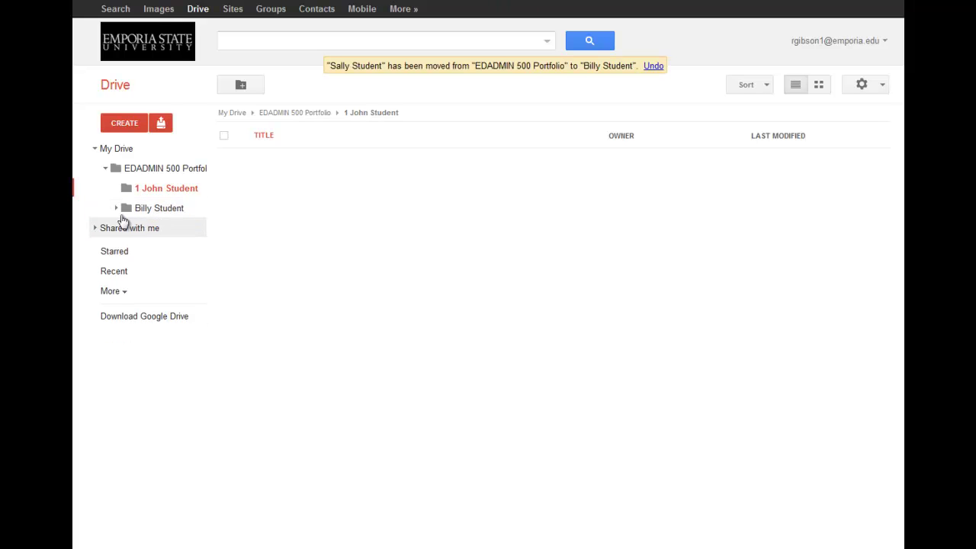
pyautogui.click(116, 208)
pyautogui.moveTo(168, 234); pyautogui.dragTo(153, 171)
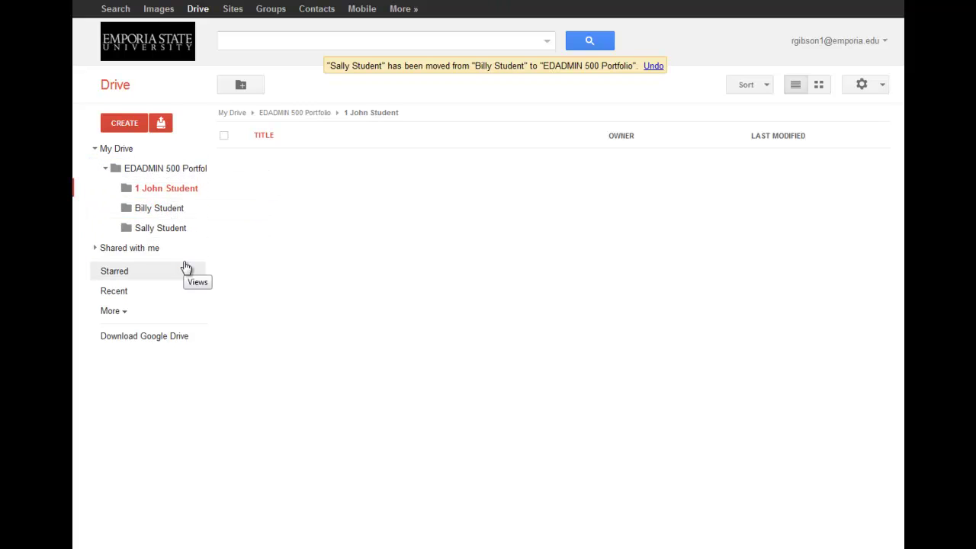
pyautogui.click(168, 208)
pyautogui.click(168, 229)
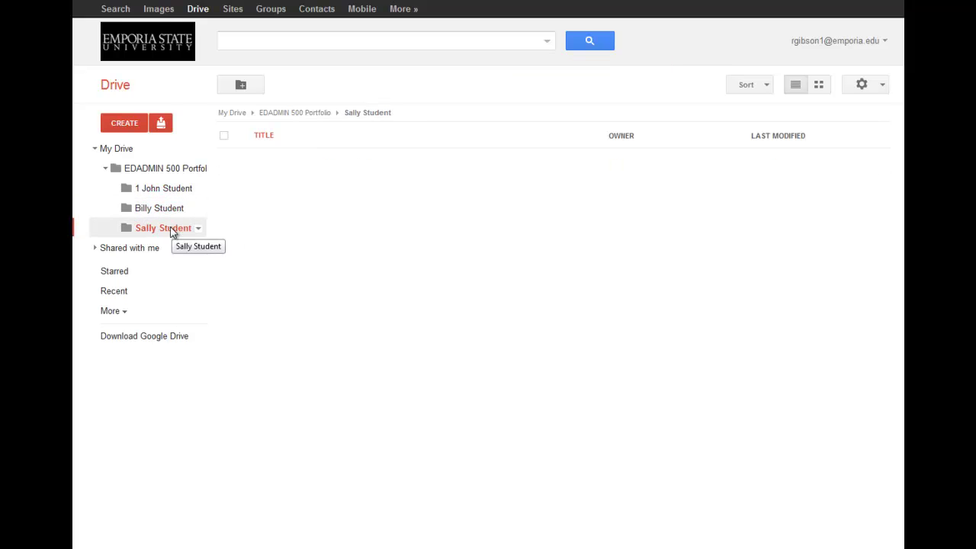
pyautogui.click(166, 192)
pyautogui.click(165, 209)
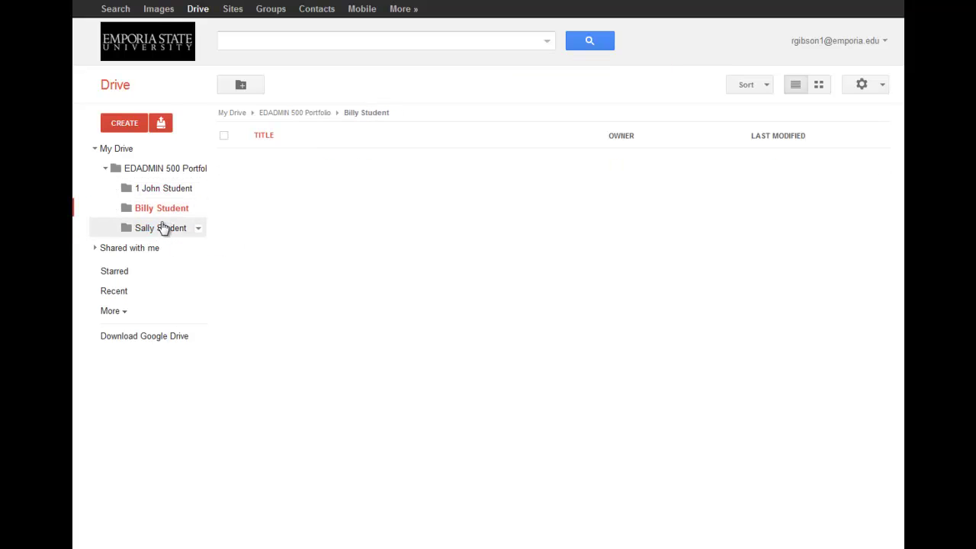
pyautogui.click(168, 229)
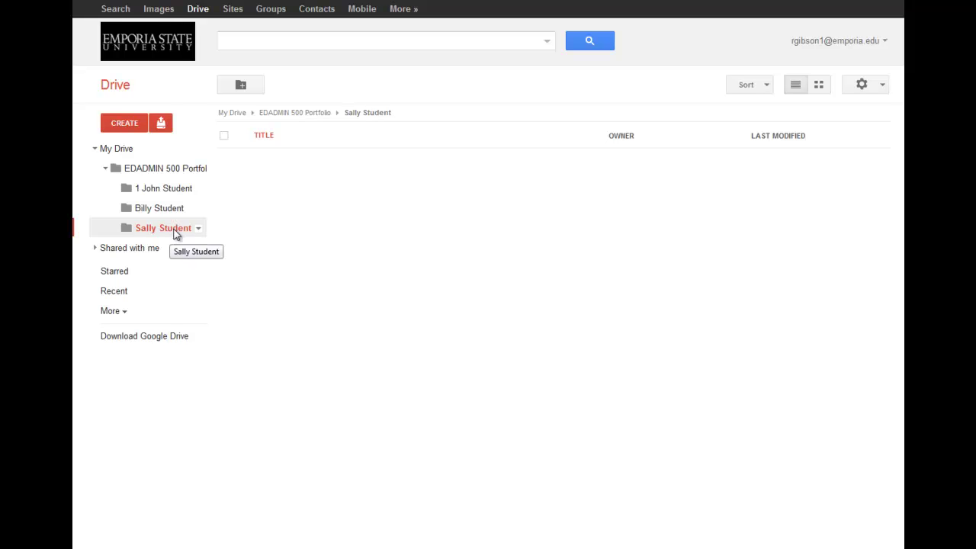
pyautogui.click(199, 190)
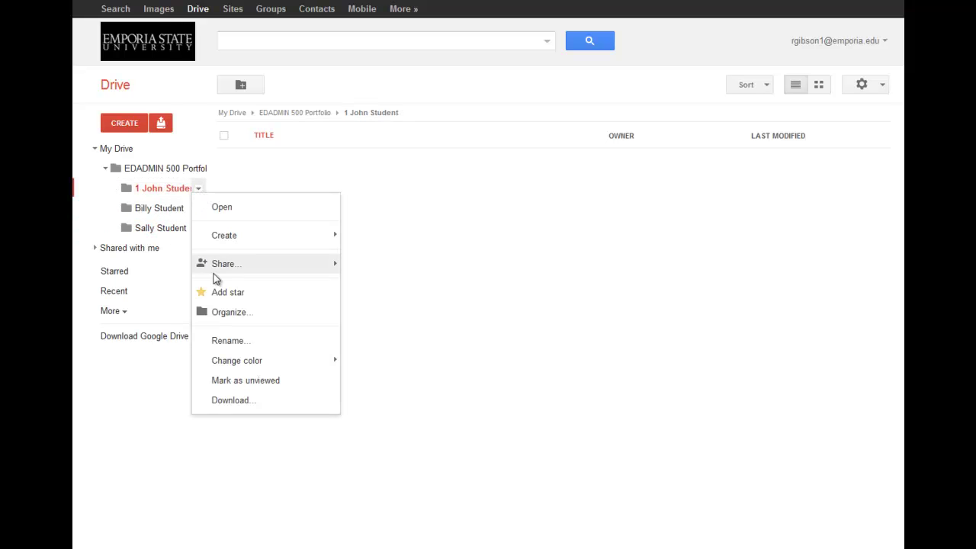
# Colour 1 John Student Cardinal, Billy Student Vern fern and Sally Student Rainy sky
pyautogui.moveTo(290, 362)
pyautogui.click(376, 366)
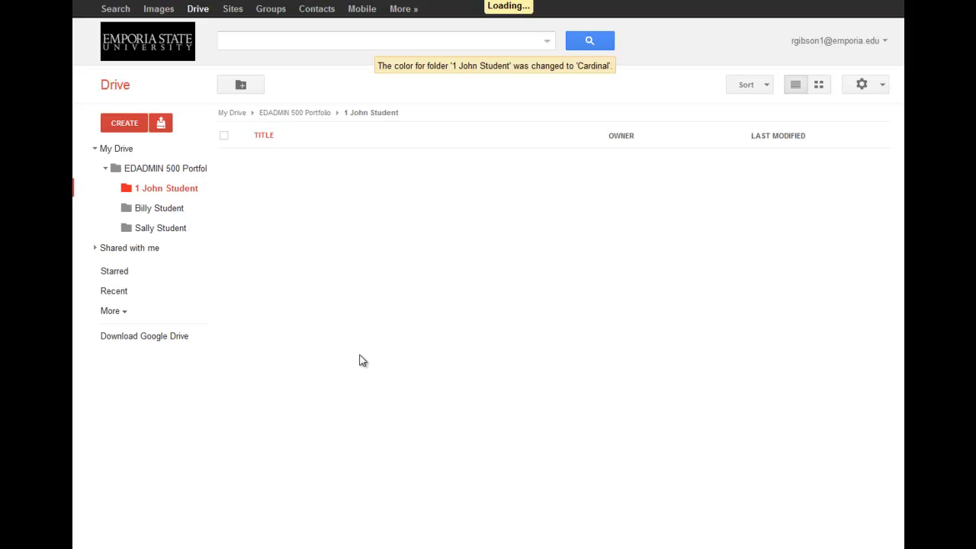
pyautogui.click(199, 212)
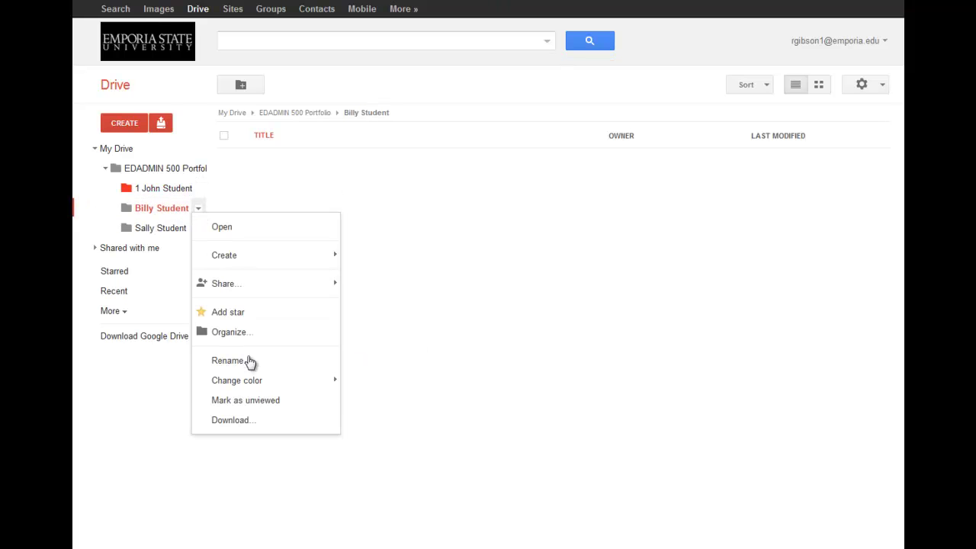
pyautogui.moveTo(252, 382)
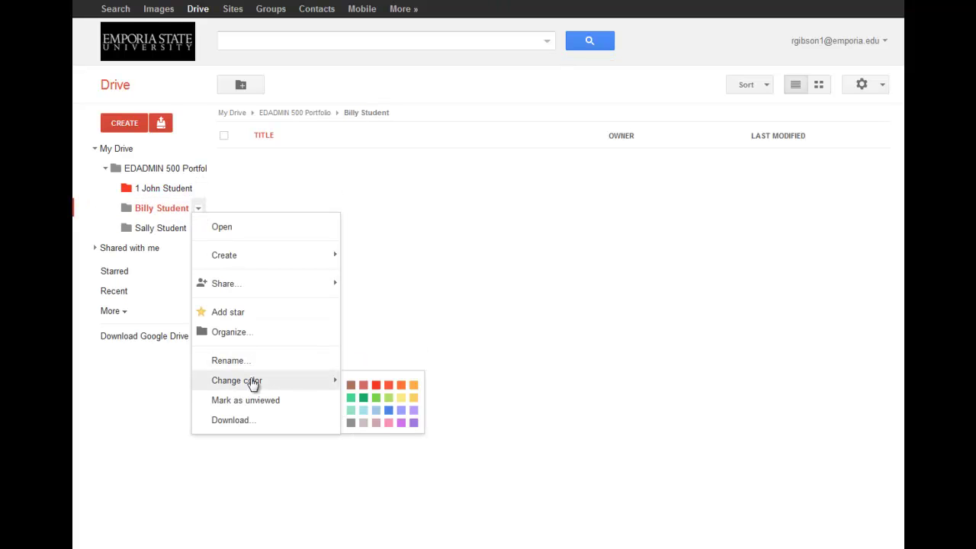
pyautogui.click(356, 398)
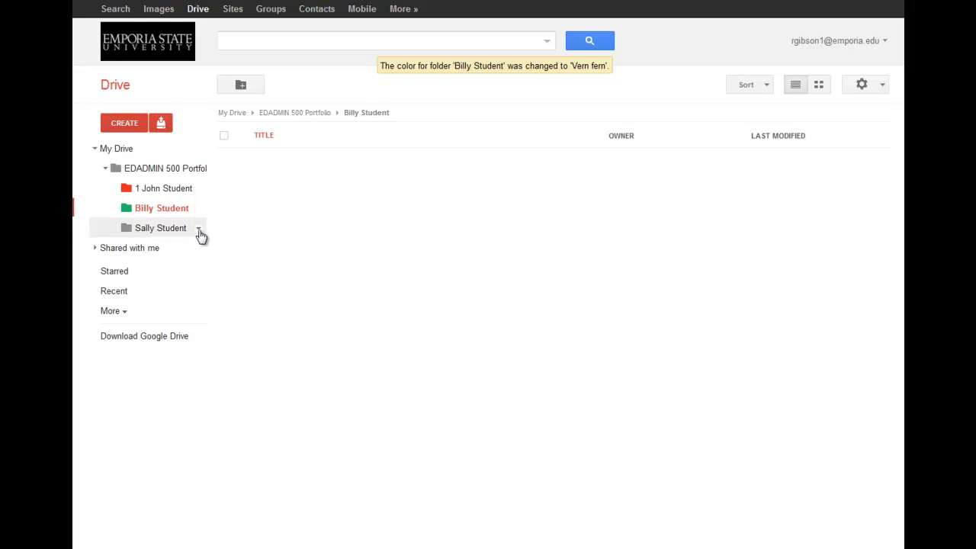
pyautogui.click(199, 232)
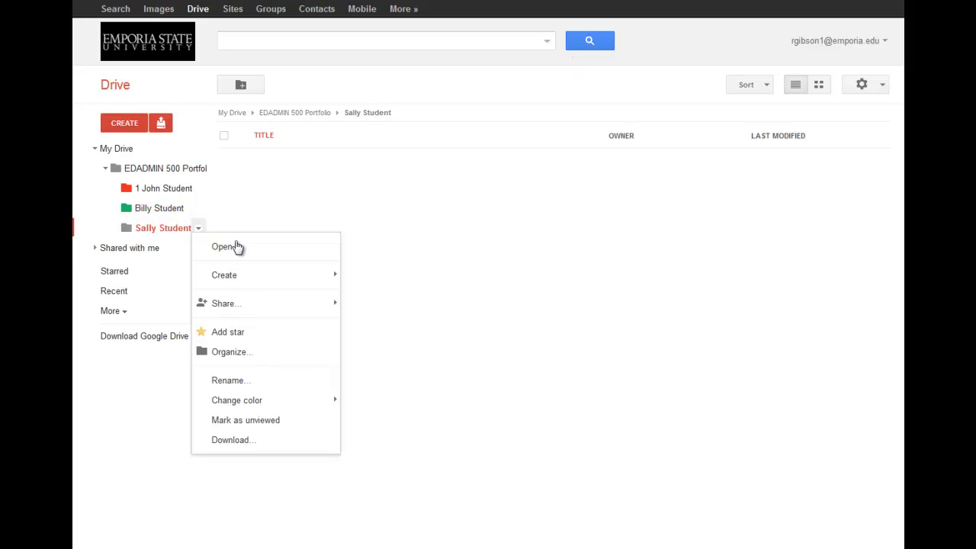
pyautogui.moveTo(315, 399)
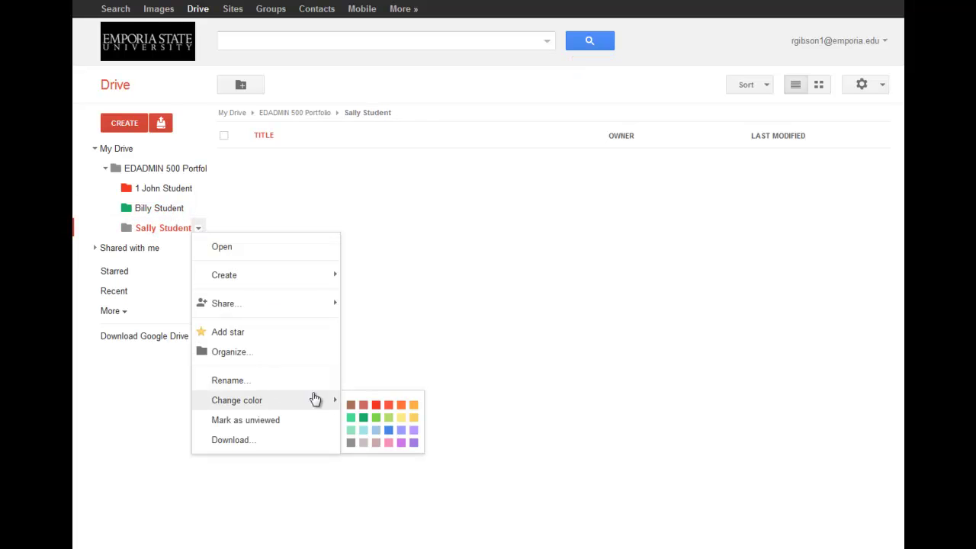
pyautogui.click(389, 429)
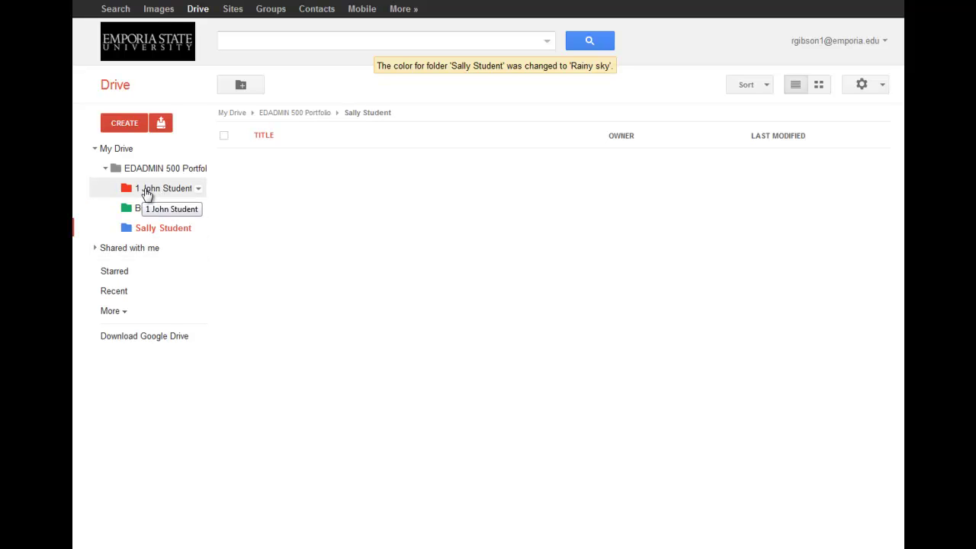
# Rename '1 John Student' to 'John Student' by deleting the leading number
pyautogui.click(199, 188)
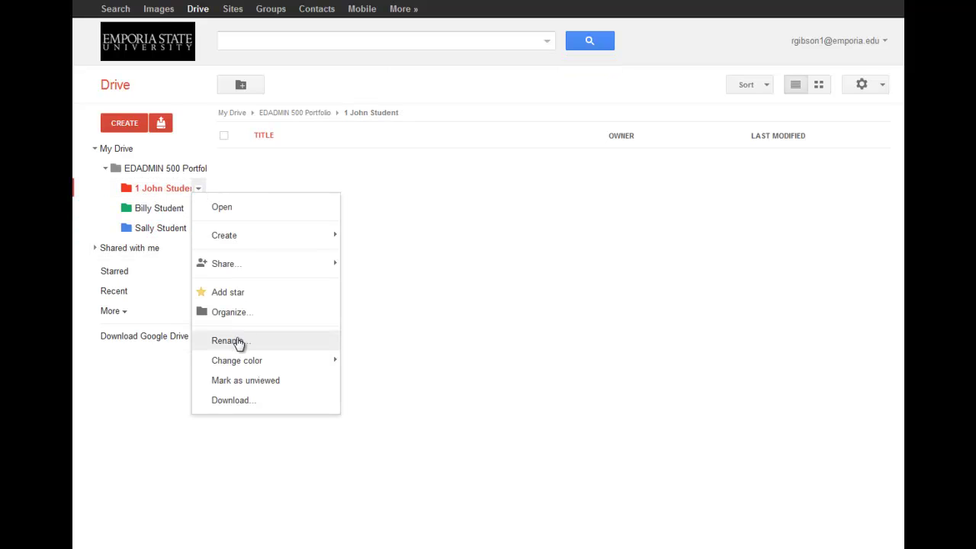
pyautogui.click(239, 341)
pyautogui.click(396, 294)
pyautogui.press('BackSpace')
pyautogui.press('BackSpace')
pyautogui.click(404, 315)
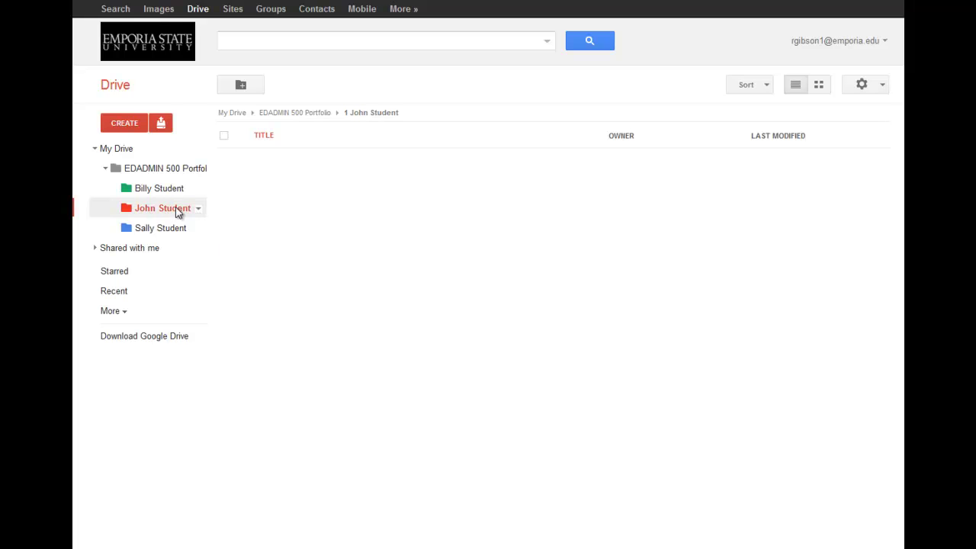
pyautogui.click(198, 191)
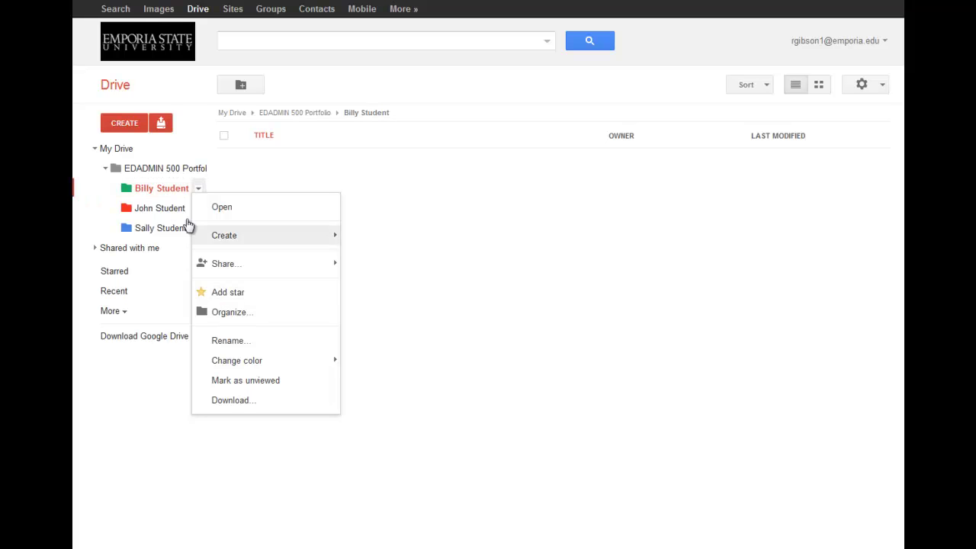
# Star the green, red and blue student folders in EDADMIN 500 Portfolio
pyautogui.click(166, 176)
pyautogui.click(167, 174)
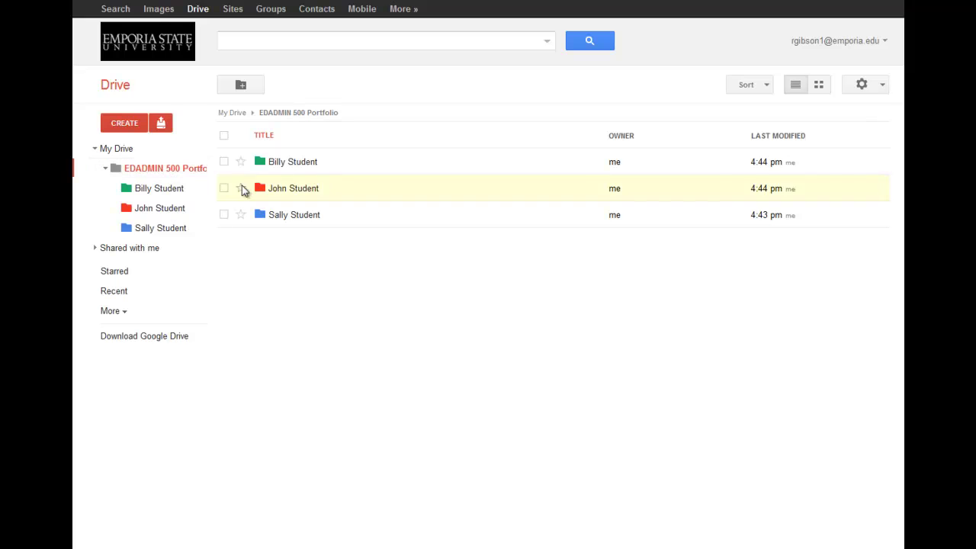
pyautogui.click(241, 162)
pyautogui.click(241, 188)
pyautogui.click(241, 215)
pyautogui.click(241, 215)
# Check the Starred view lists all three folders, then open Billy Student
pyautogui.click(201, 274)
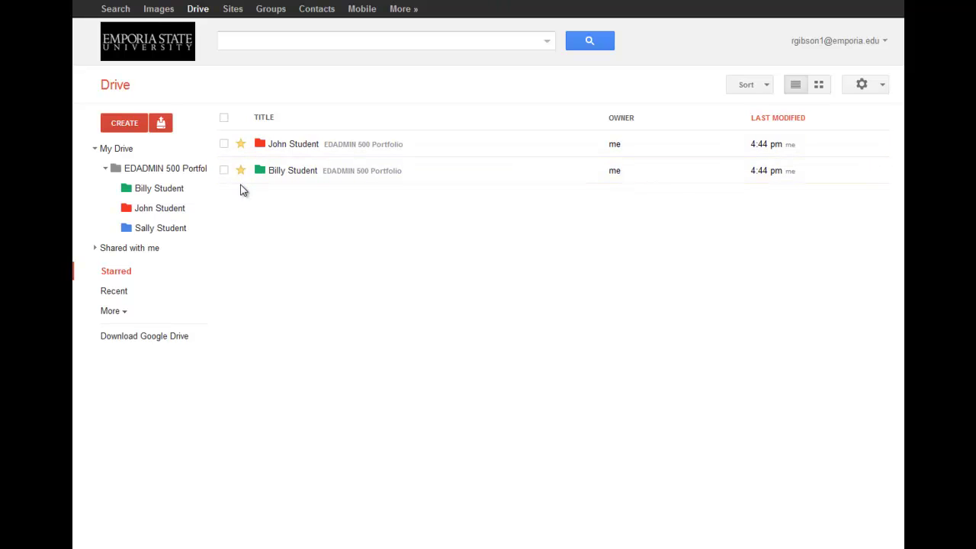
pyautogui.click(163, 171)
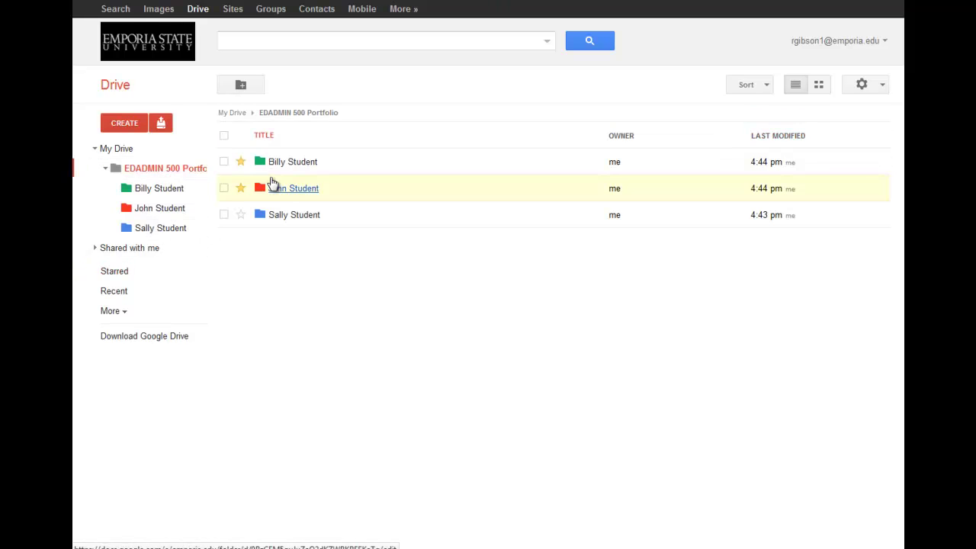
pyautogui.click(136, 273)
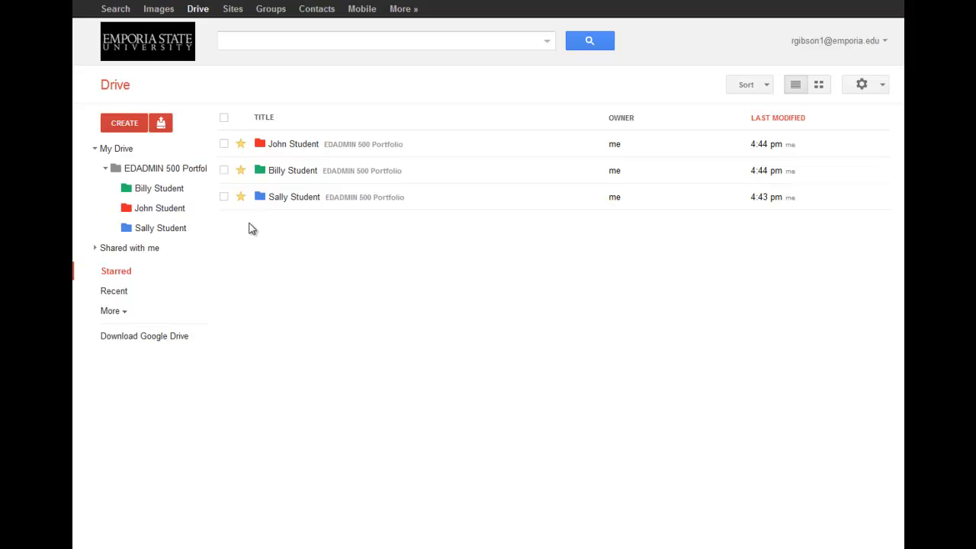
pyautogui.click(155, 171)
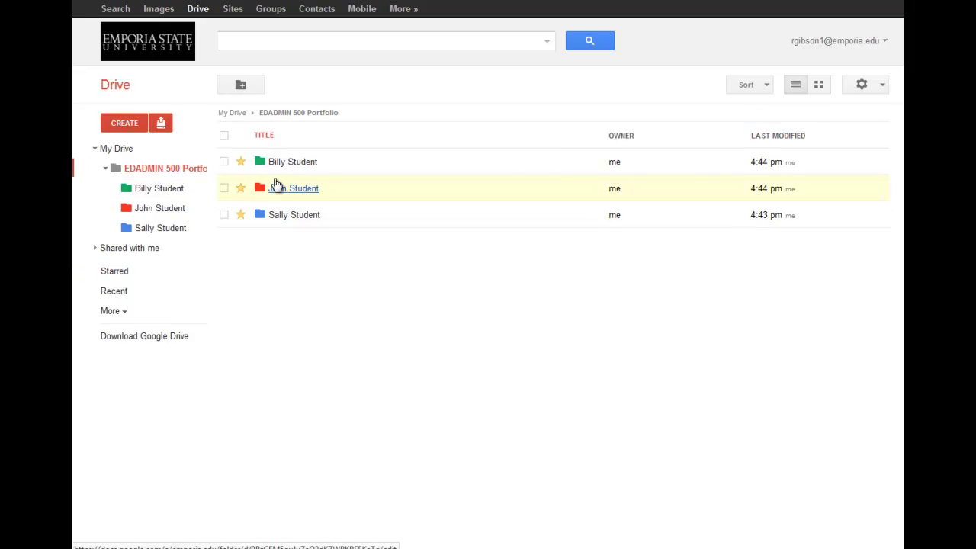
pyautogui.click(172, 195)
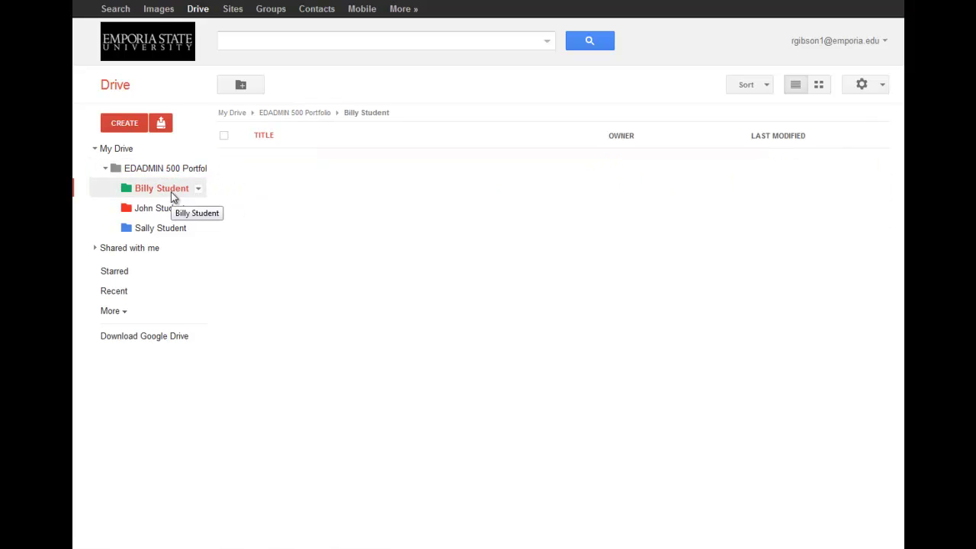
# Open Billy Student's sharing settings and show the visibility options for its Private setting
pyautogui.click(198, 189)
pyautogui.moveTo(233, 269)
pyautogui.click(373, 269)
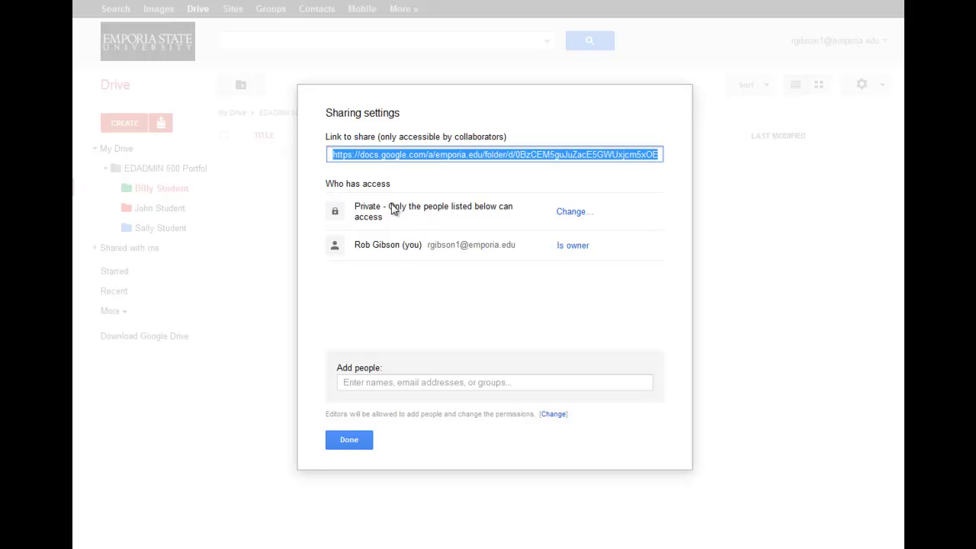
pyautogui.click(571, 213)
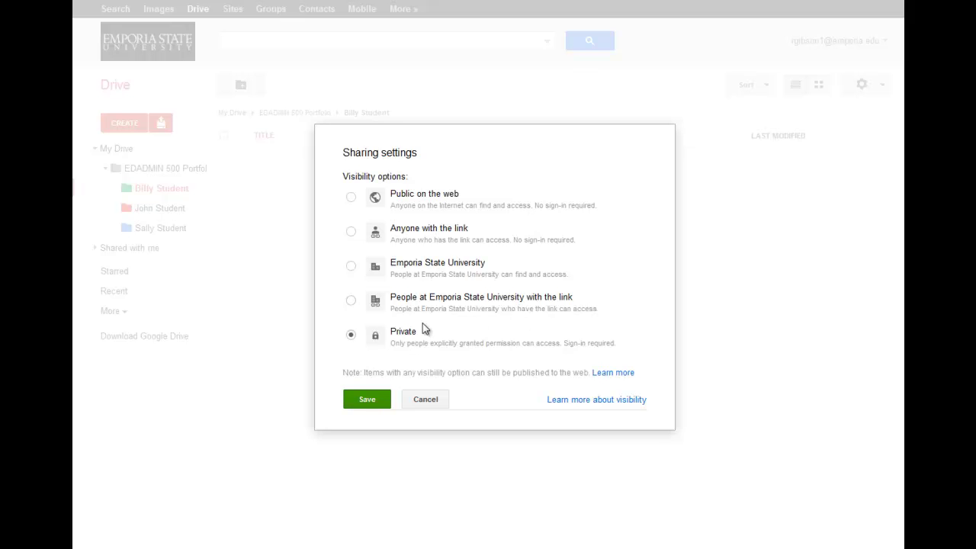
# Leave visibility unchanged and set the permission for people being added to Can view
pyautogui.click(441, 404)
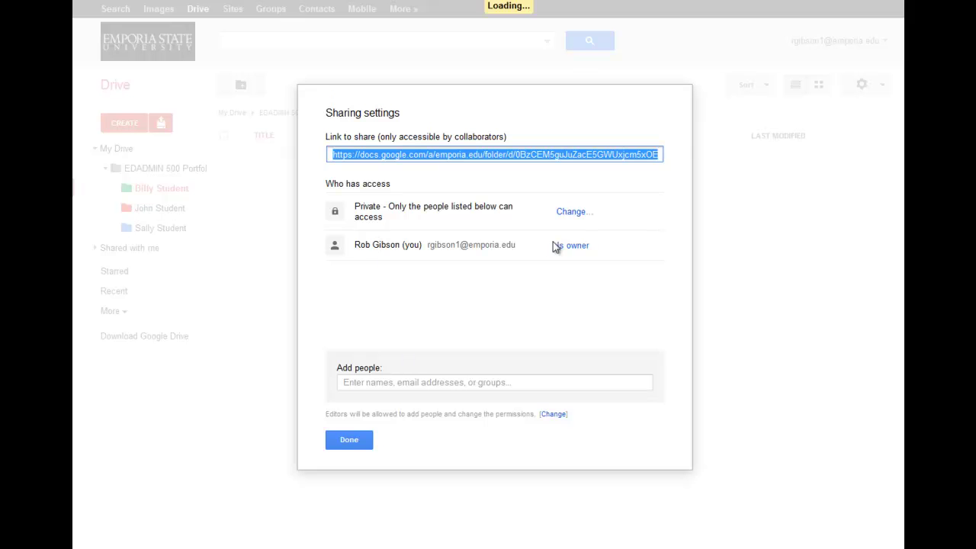
pyautogui.click(381, 382)
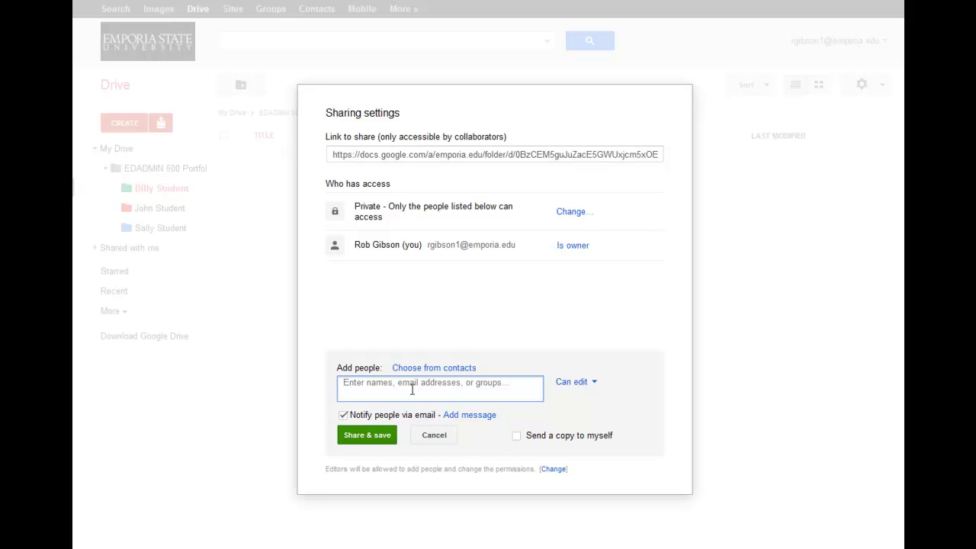
pyautogui.click(591, 385)
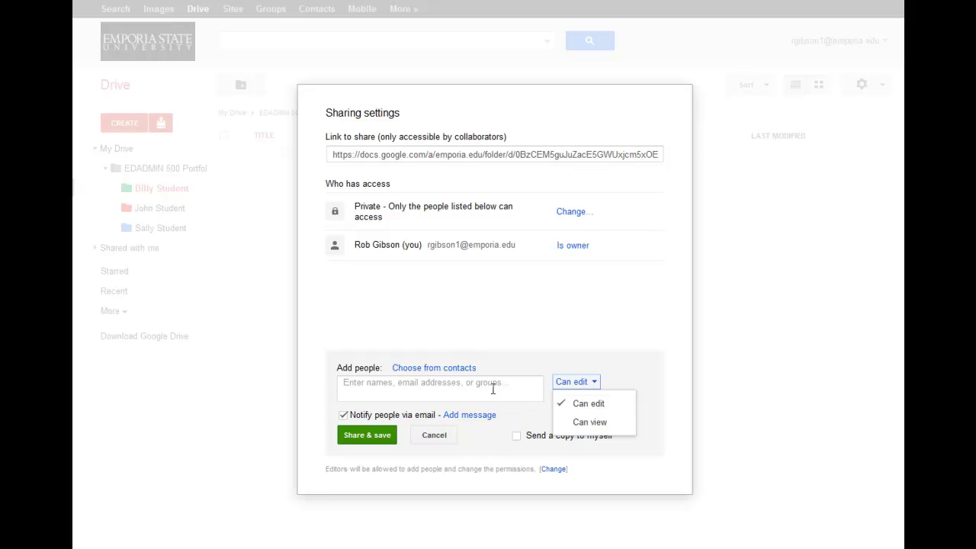
pyautogui.click(590, 423)
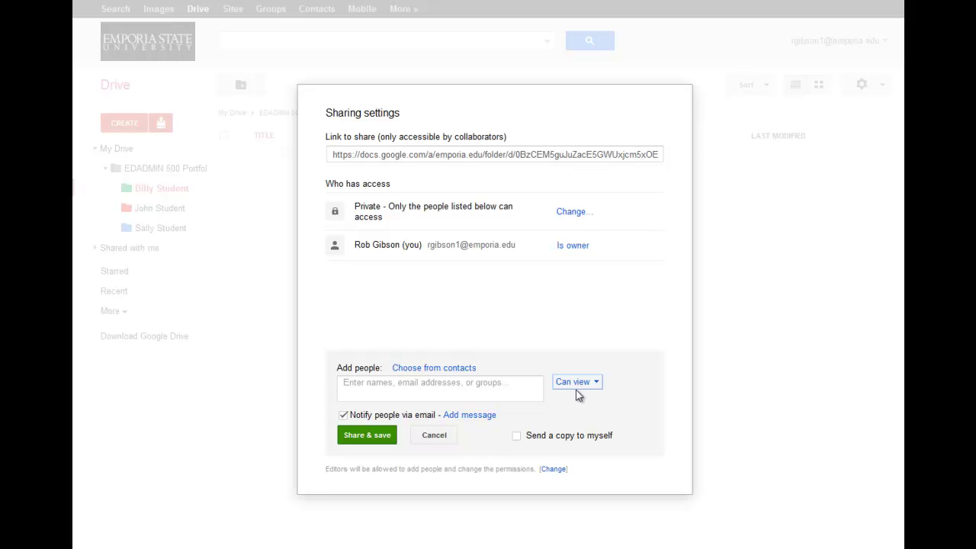
# Switch the permission back to Can edit, cancel adding people, and close sharing
pyautogui.click(578, 384)
pyautogui.click(578, 406)
pyautogui.click(434, 438)
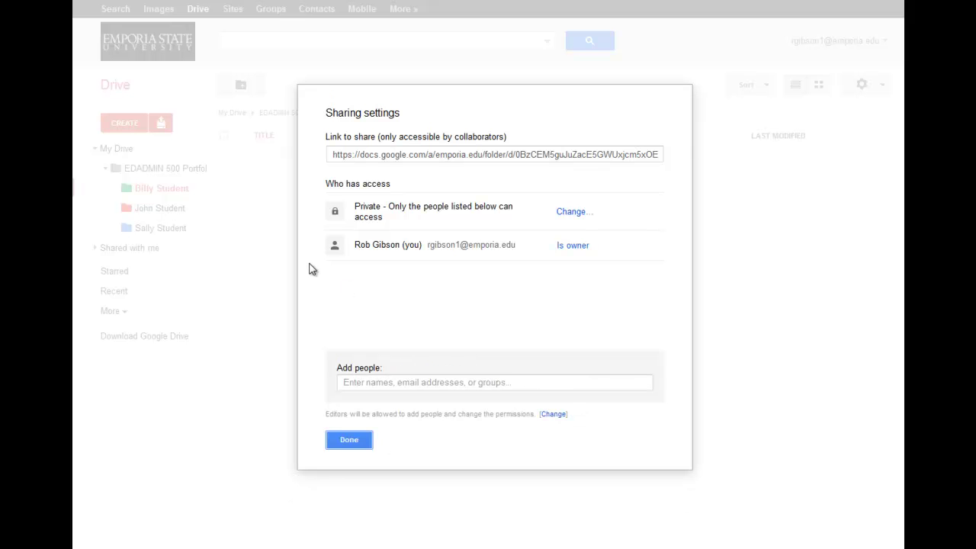
pyautogui.click(352, 443)
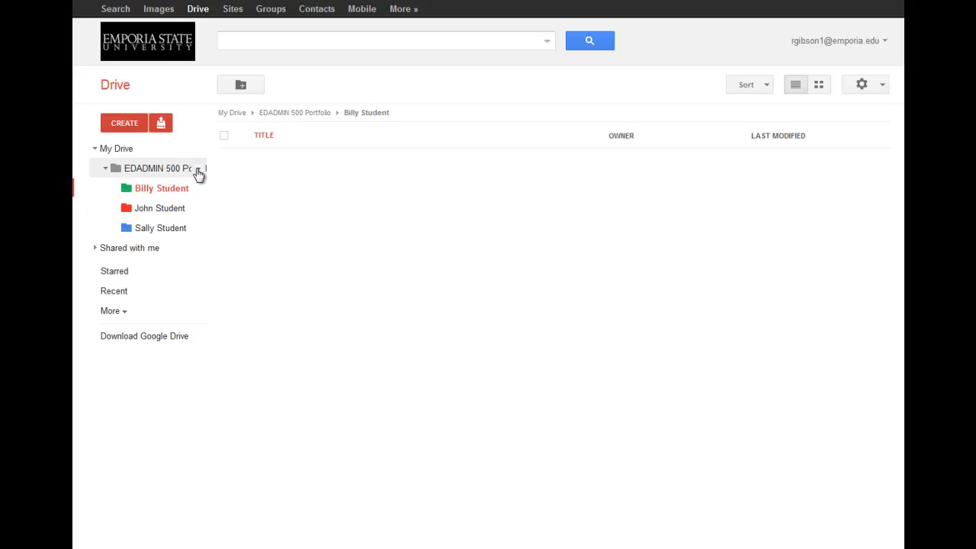
# Review the EDADMIN 500 Portfolio folder's sharing settings and close them unchanged
pyautogui.click(198, 171)
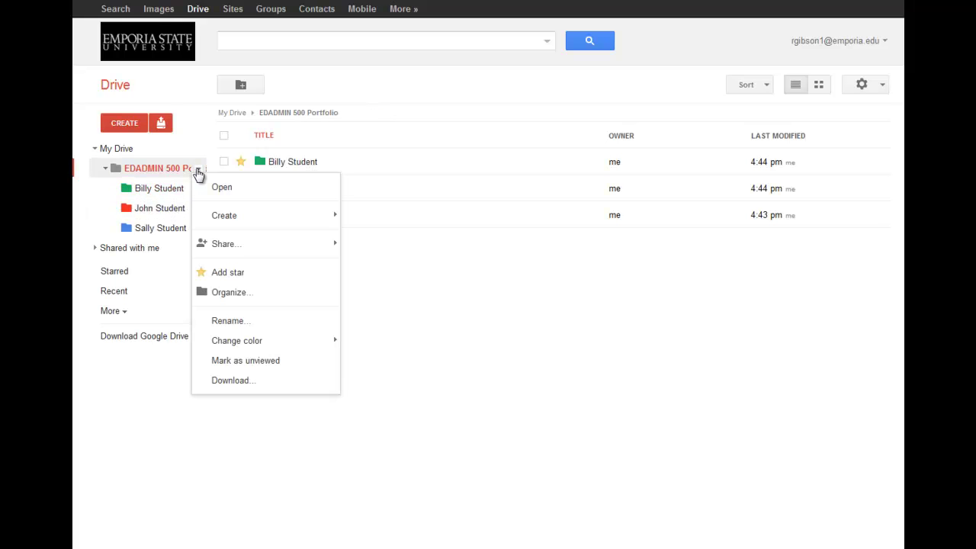
pyautogui.moveTo(337, 247)
pyautogui.click(369, 248)
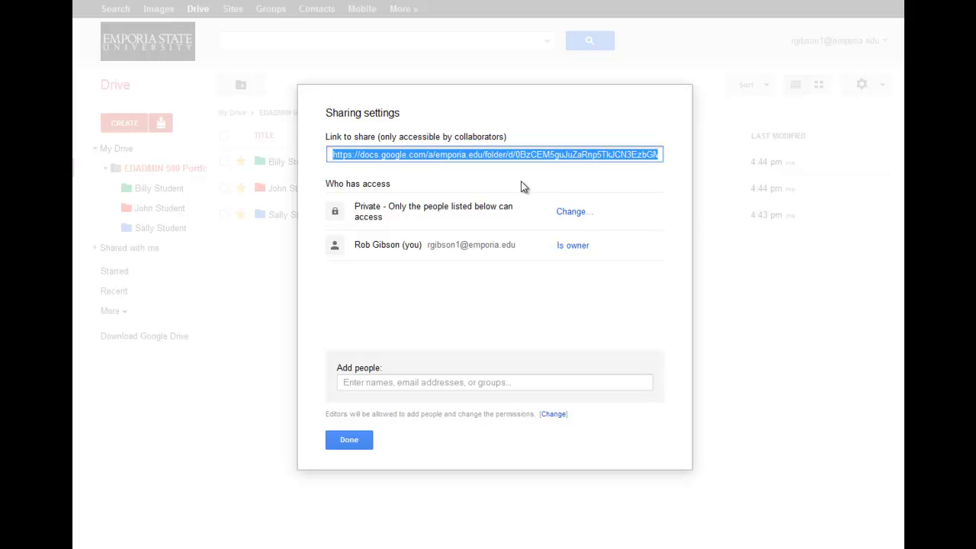
pyautogui.click(356, 447)
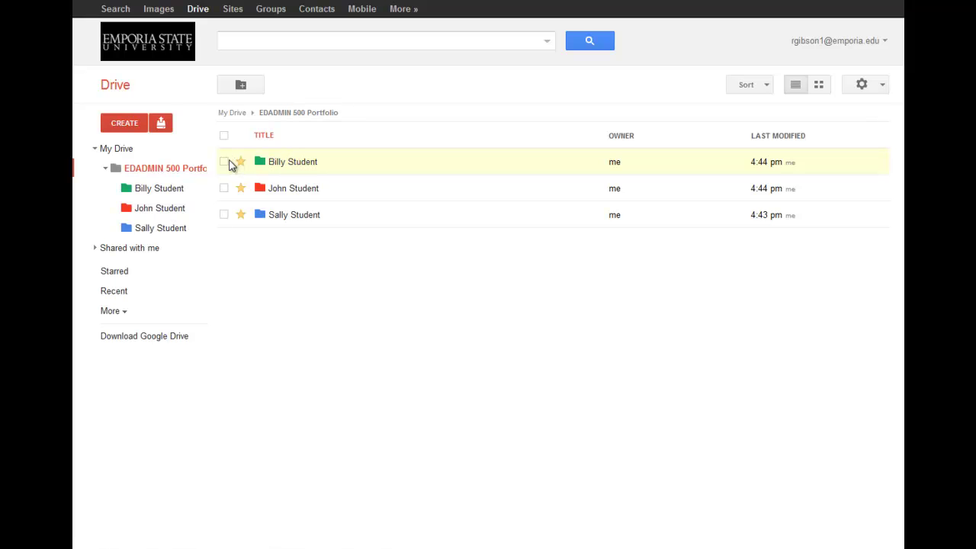
pyautogui.click(127, 126)
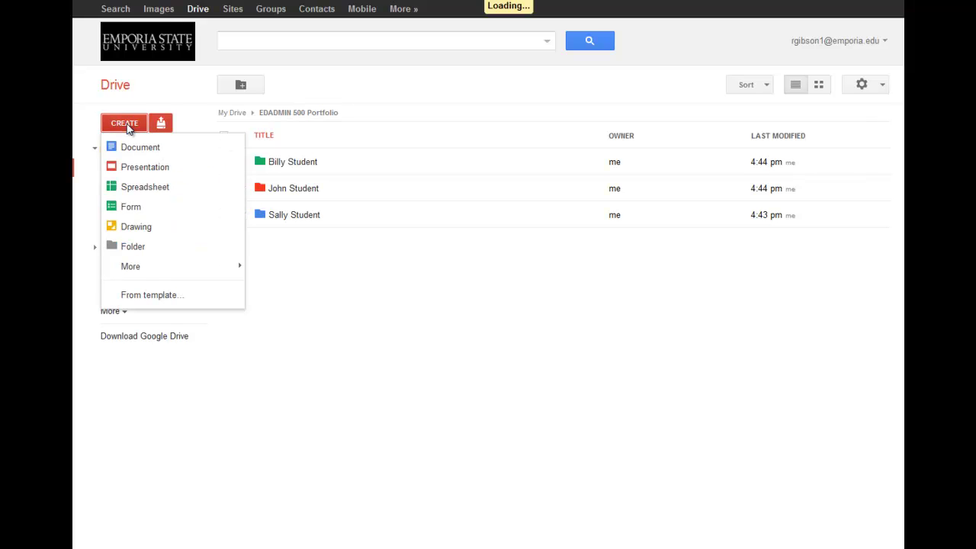
pyautogui.click(874, 85)
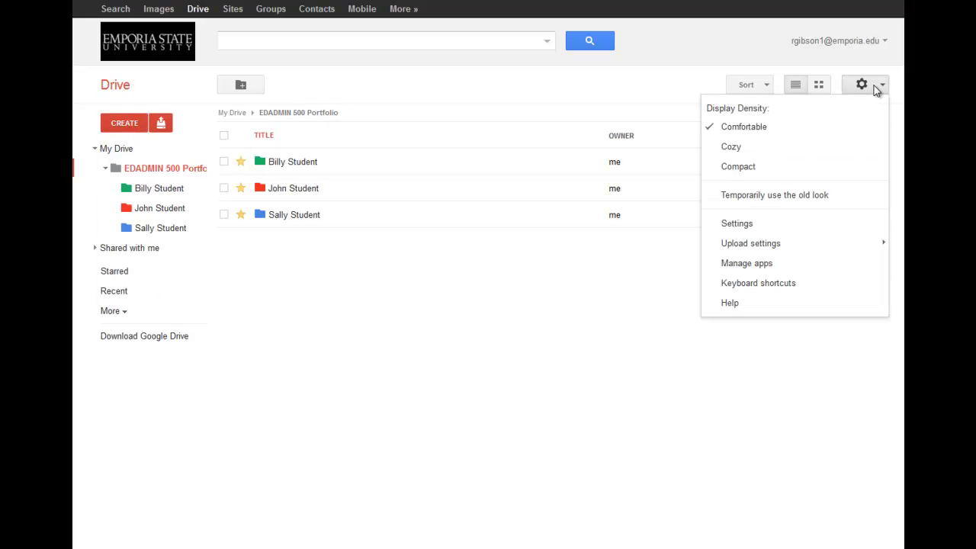
pyautogui.click(798, 198)
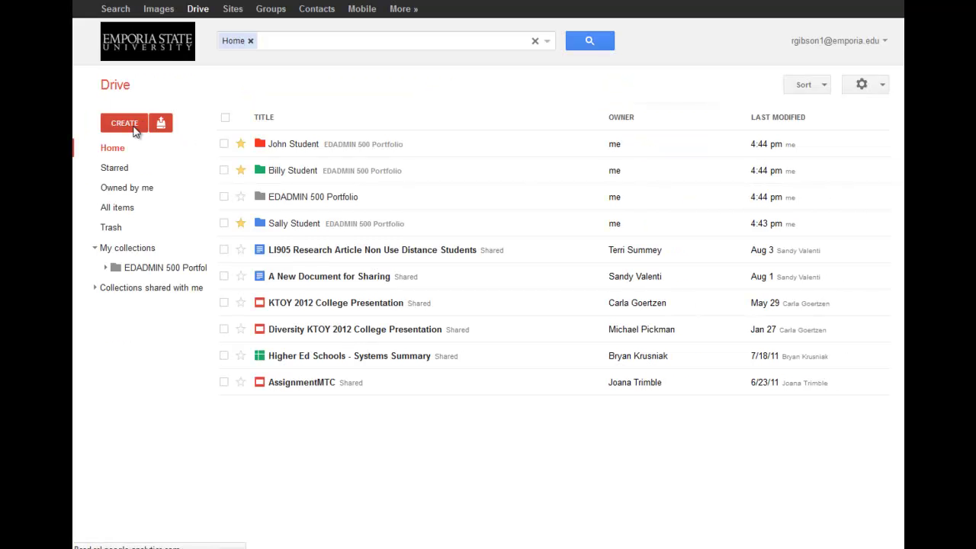
pyautogui.click(134, 127)
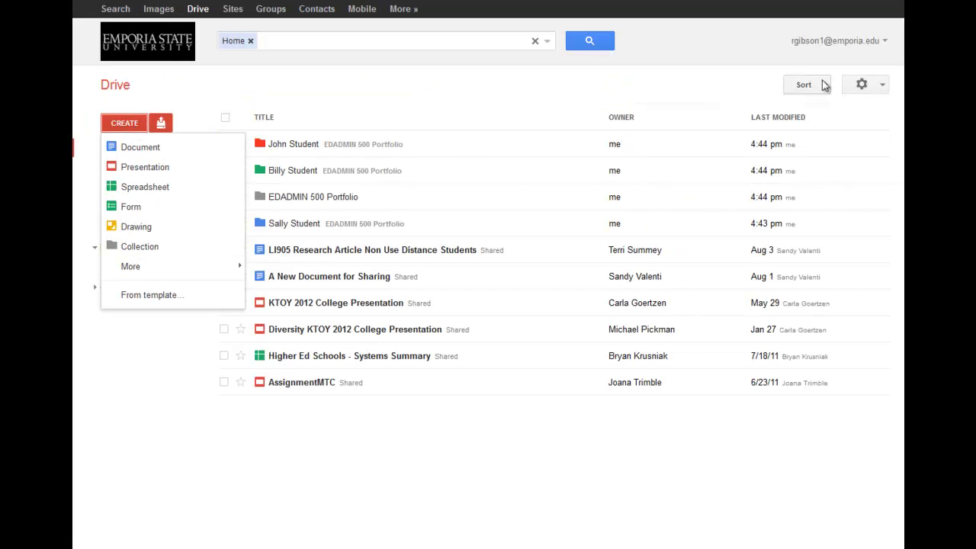
pyautogui.click(872, 86)
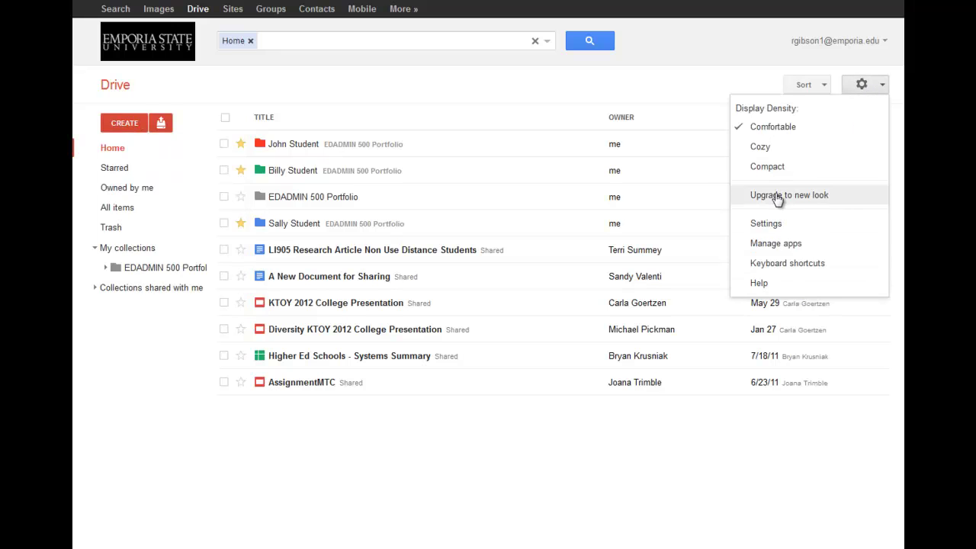
pyautogui.click(778, 201)
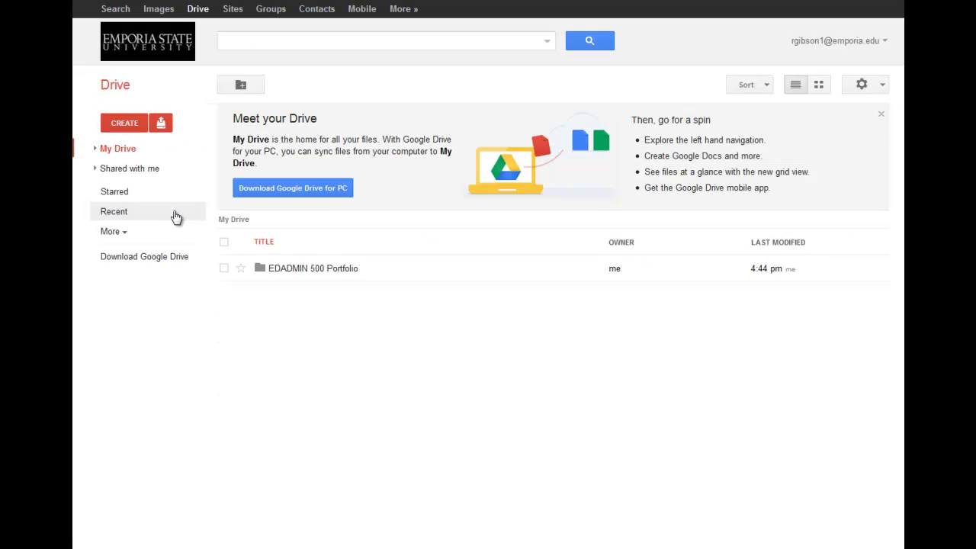
pyautogui.click(95, 148)
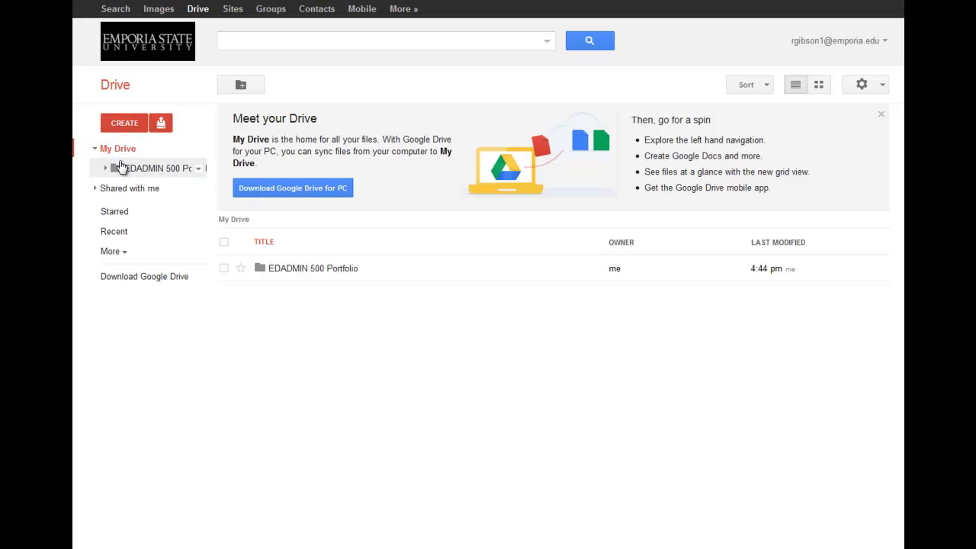
pyautogui.click(124, 123)
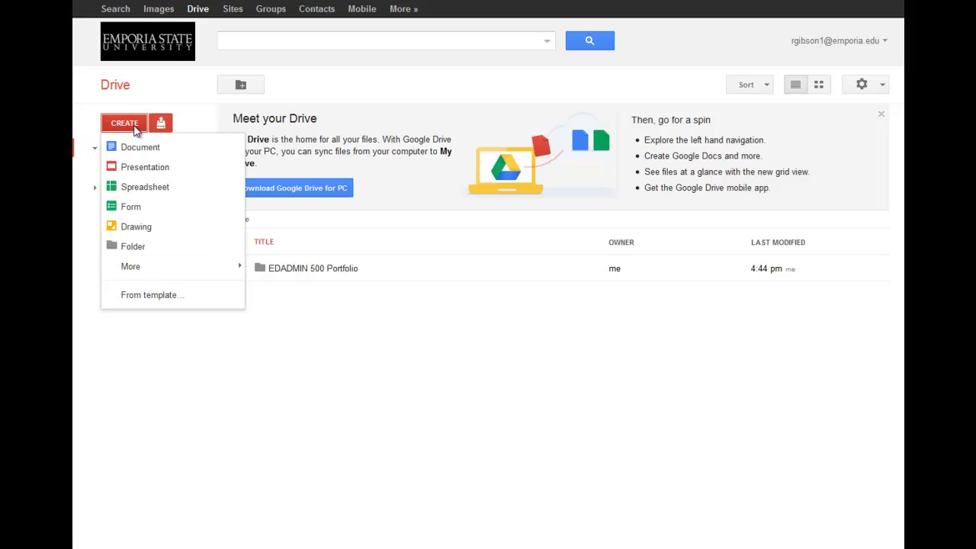
pyautogui.click(174, 107)
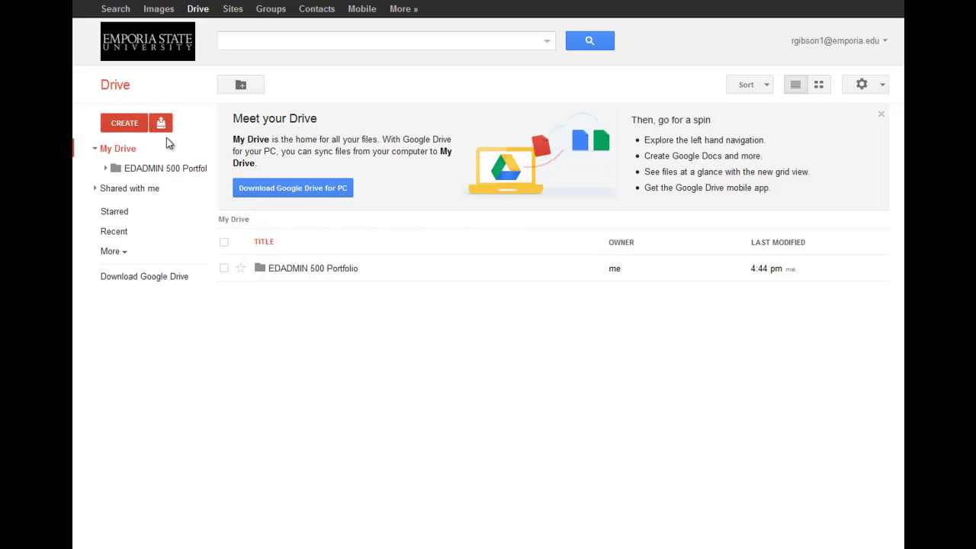
pyautogui.click(106, 169)
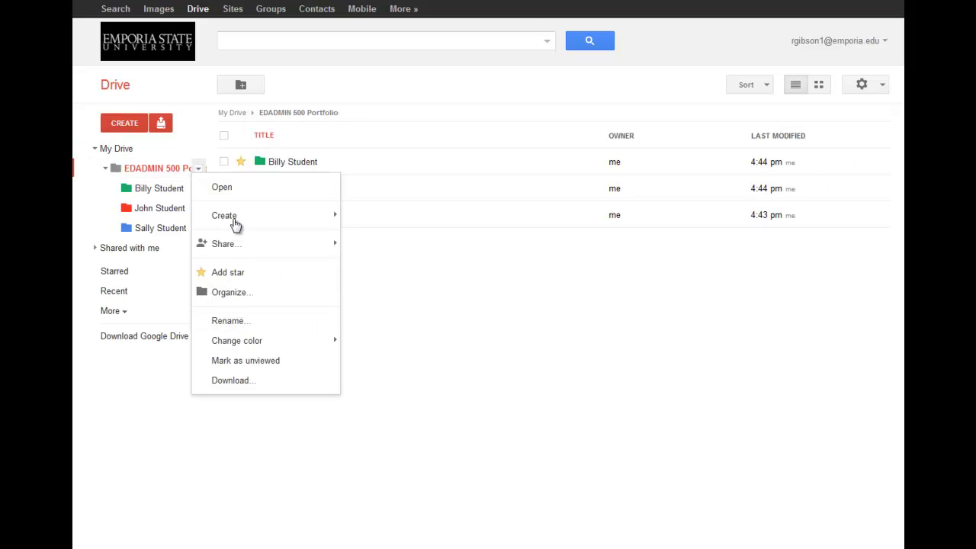
# Dismiss the open EDADMIN 500 Portfolio and Billy Student options menus
pyautogui.moveTo(235, 221)
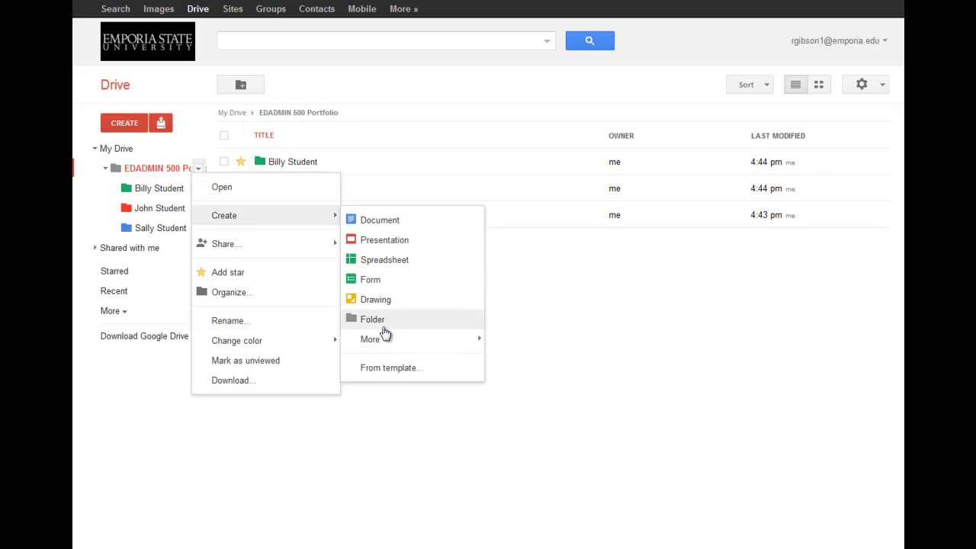
pyautogui.click(327, 417)
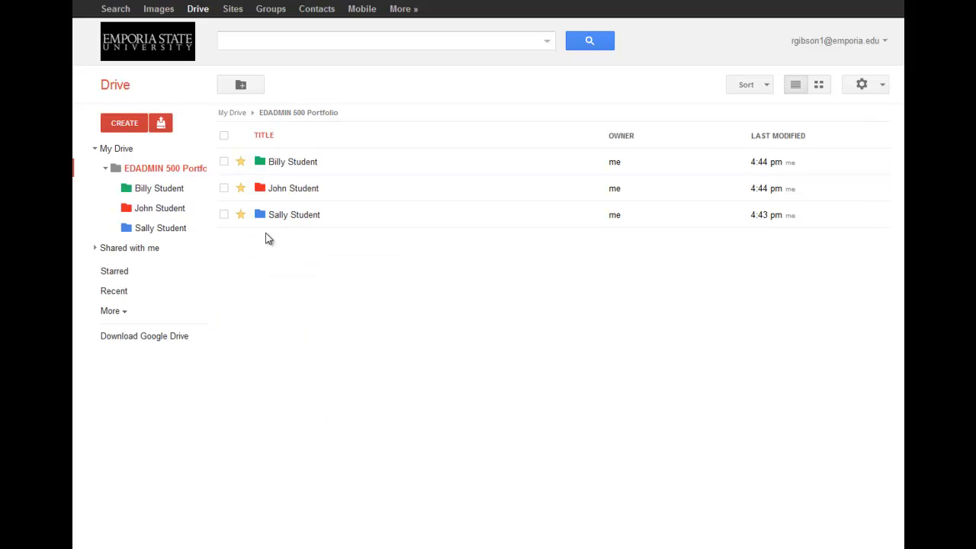
pyautogui.click(200, 189)
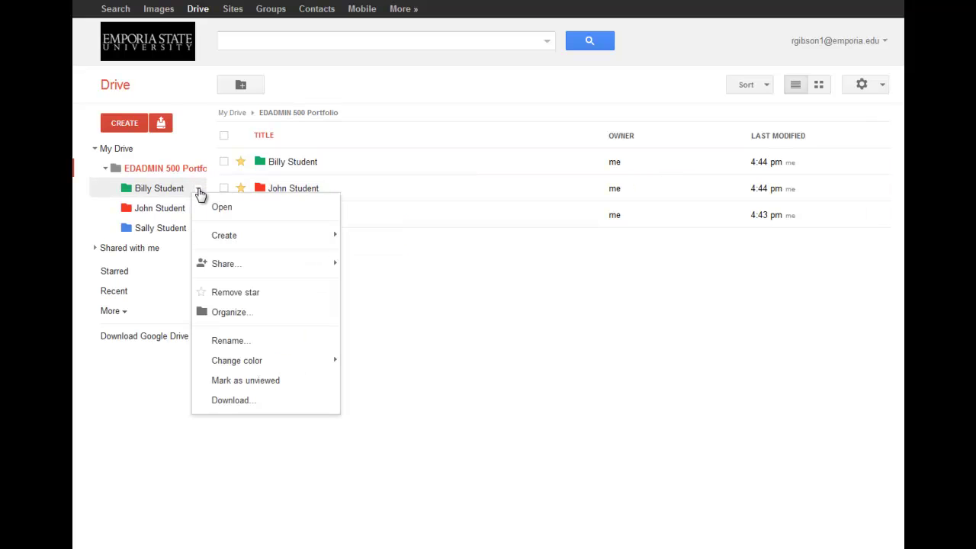
pyautogui.click(412, 381)
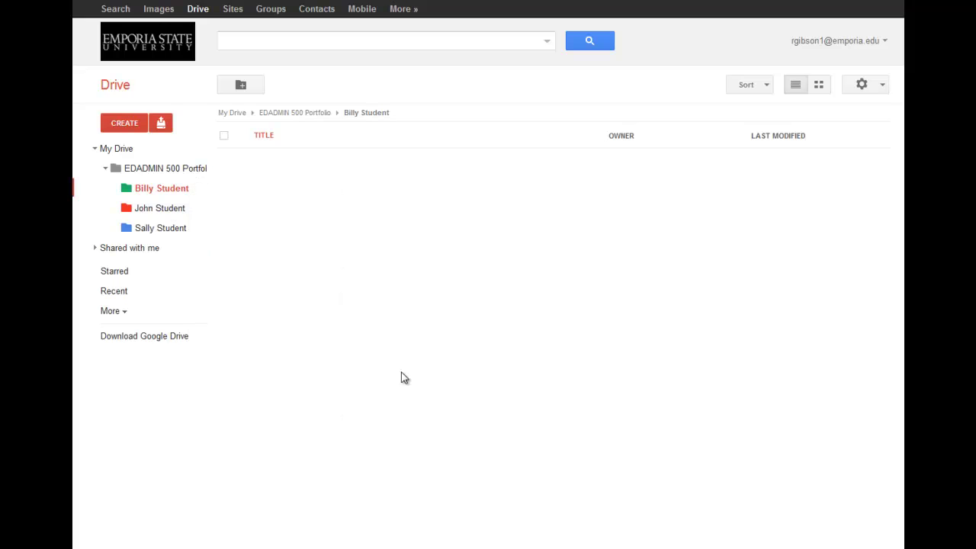
# Browse the John, Sally, then Billy Student folders, closing Billy's options menu
pyautogui.click(172, 216)
pyautogui.click(169, 226)
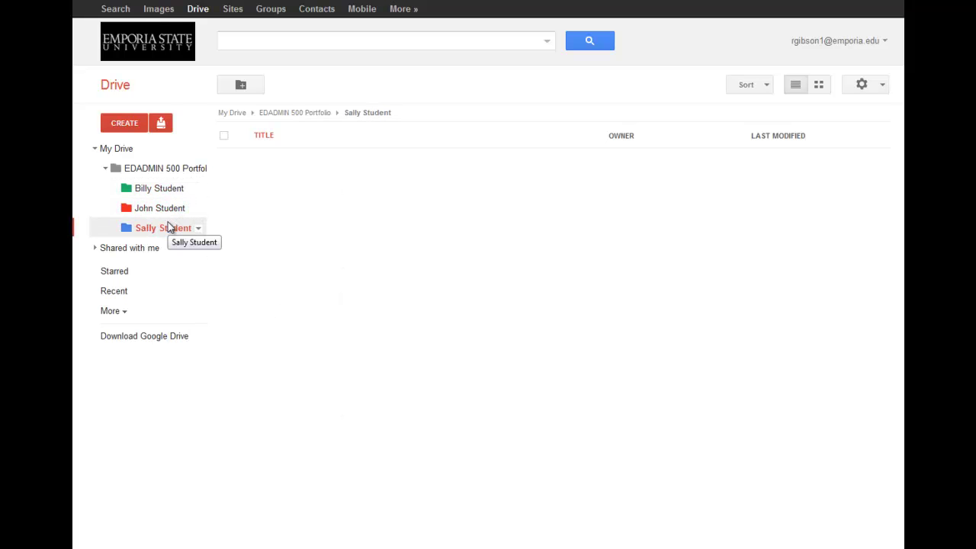
pyautogui.click(169, 190)
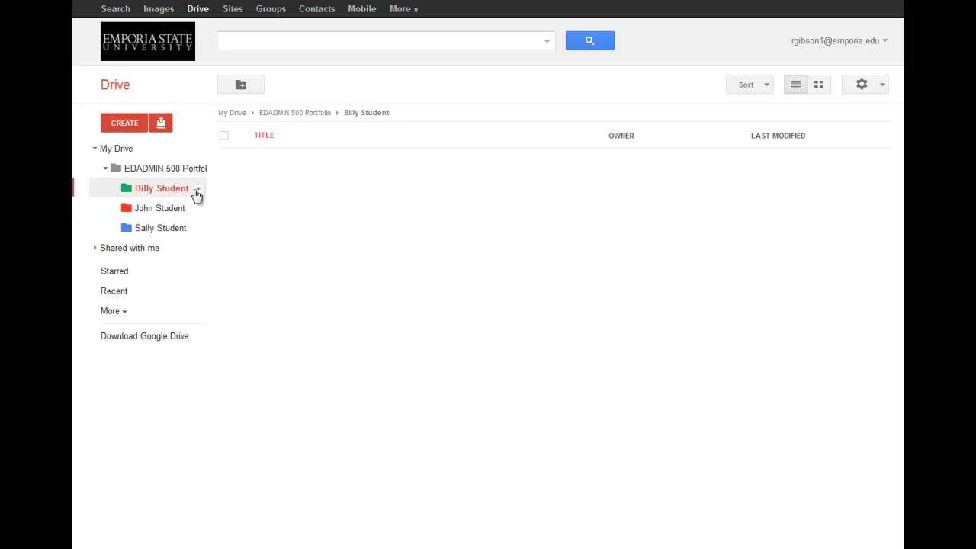
pyautogui.click(199, 192)
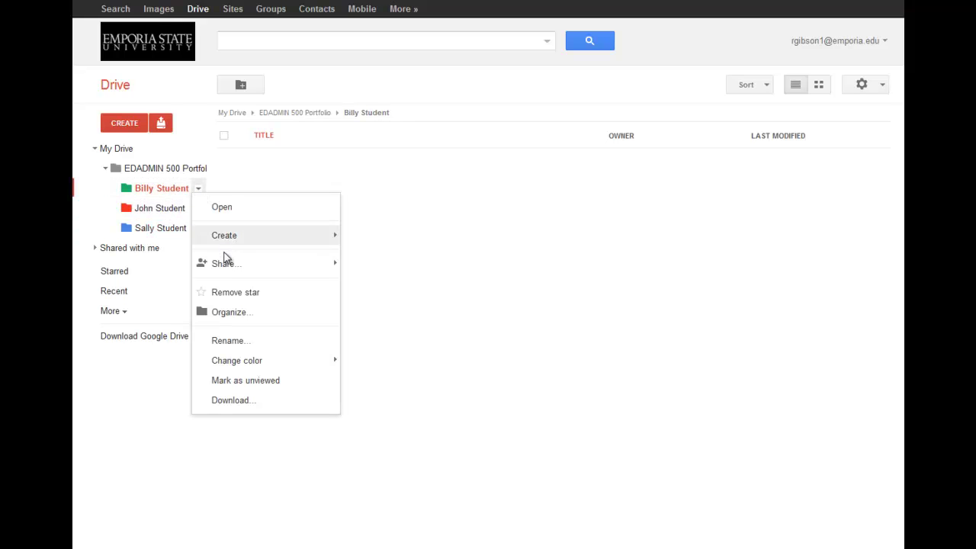
pyautogui.moveTo(226, 268)
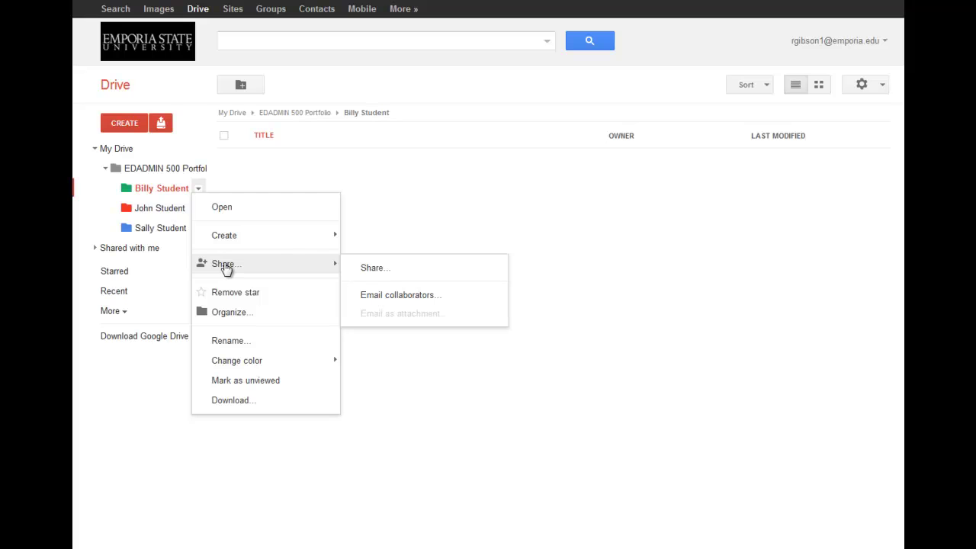
pyautogui.click(141, 395)
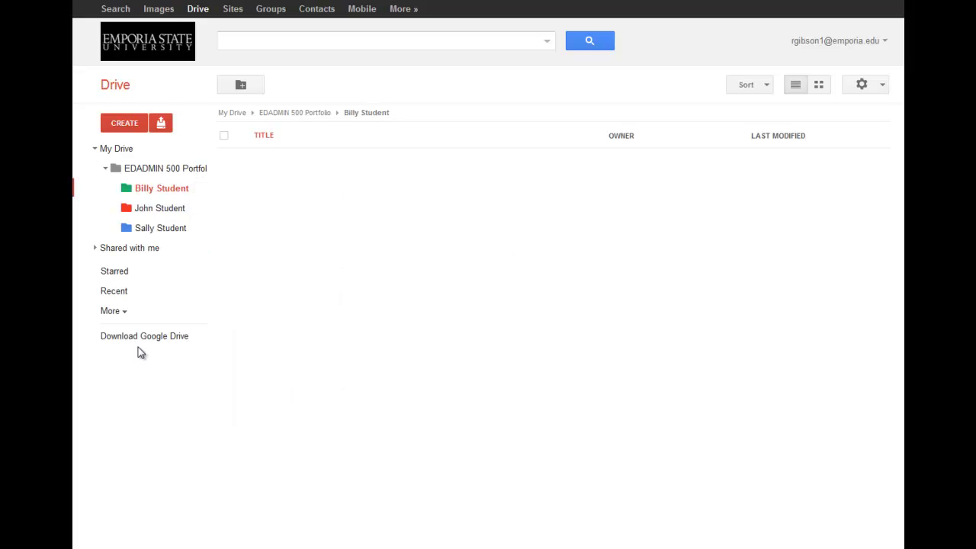